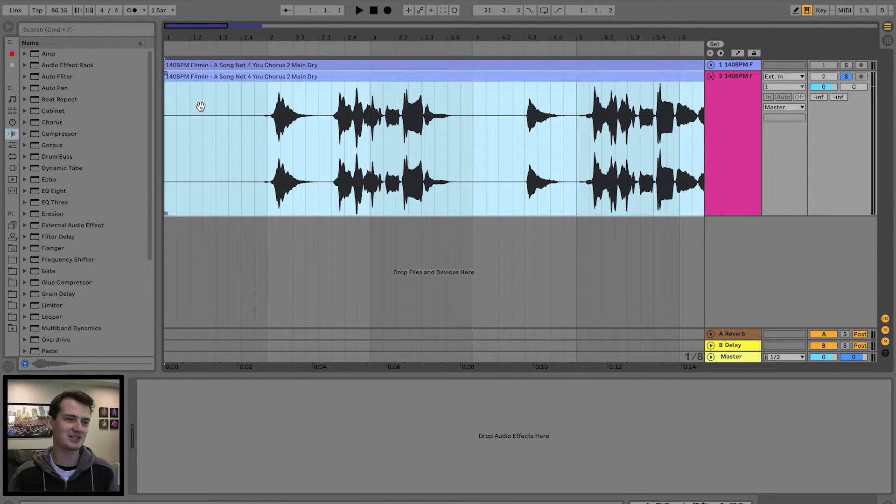
pyautogui.click(266, 150)
pyautogui.click(319, 150)
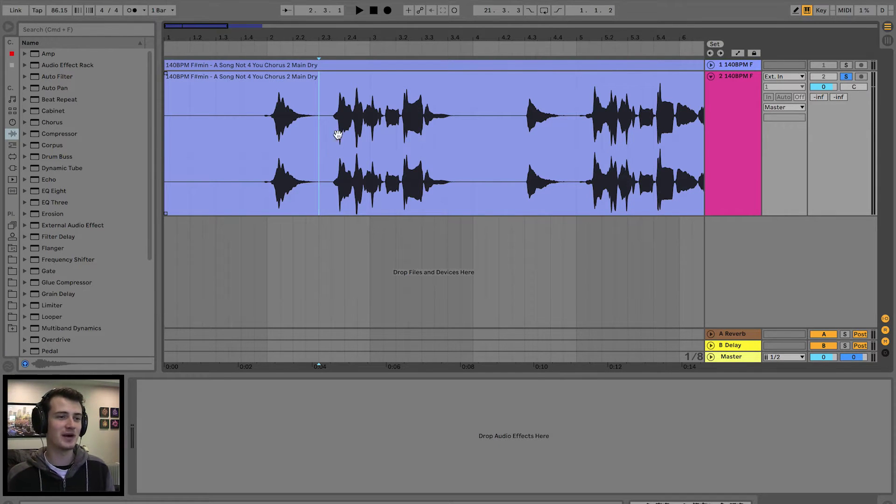
pyautogui.moveTo(326, 40)
pyautogui.mouseDown()
pyautogui.moveTo(324, 52)
pyautogui.moveTo(325, 40)
pyautogui.mouseUp()
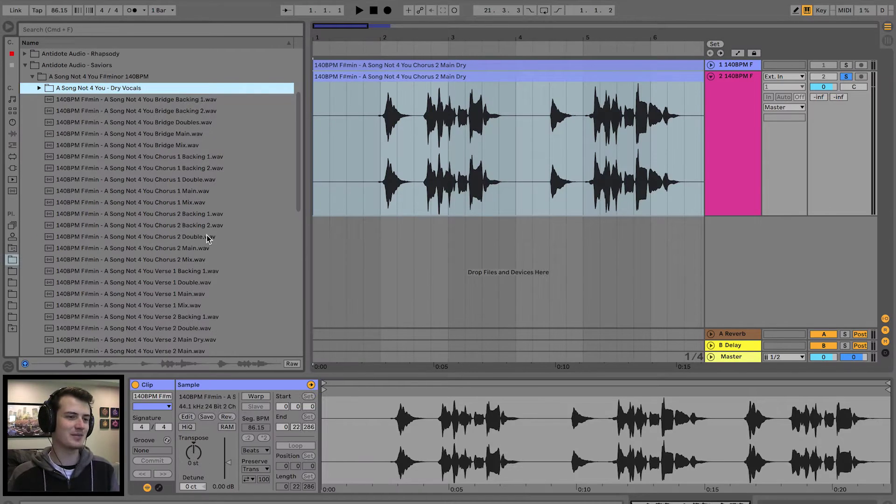
# Preview the A Song Not 4 You Chorus 2 Main sample from the Saviors pack and return the browser to the audio effects.
pyautogui.scroll(-2, 209, 239)
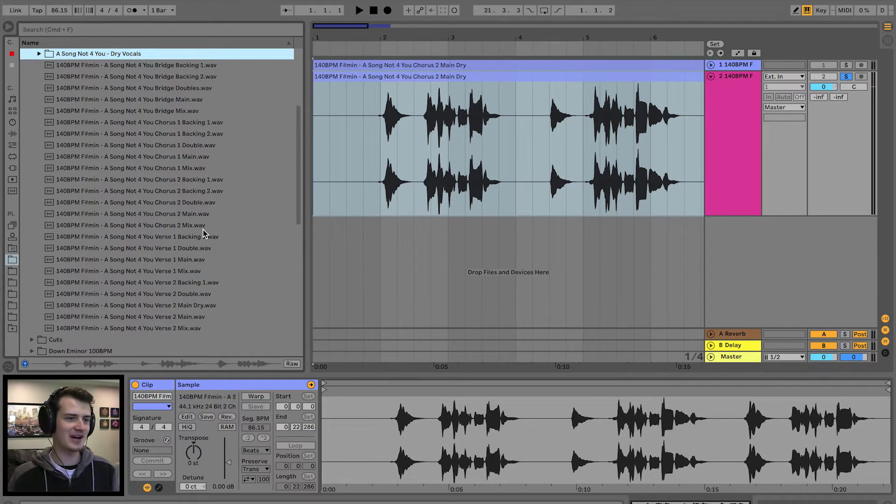
pyautogui.click(193, 214)
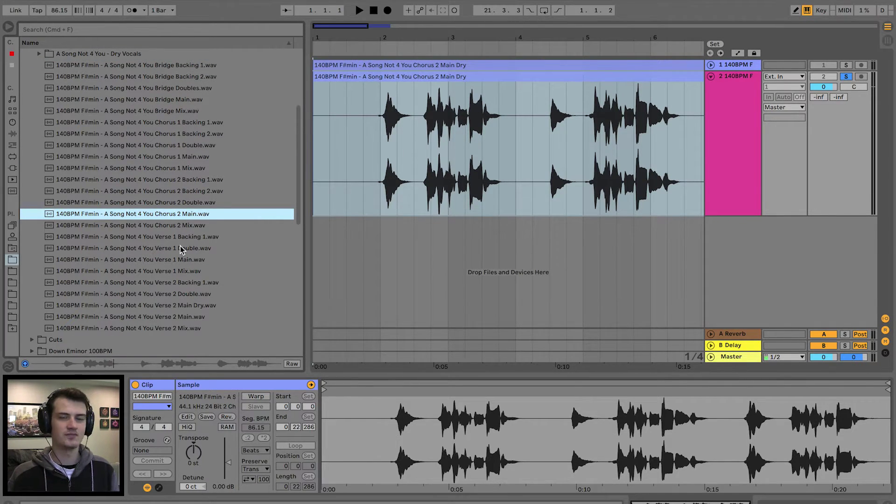
pyautogui.press('Left')
pyautogui.press('Left')
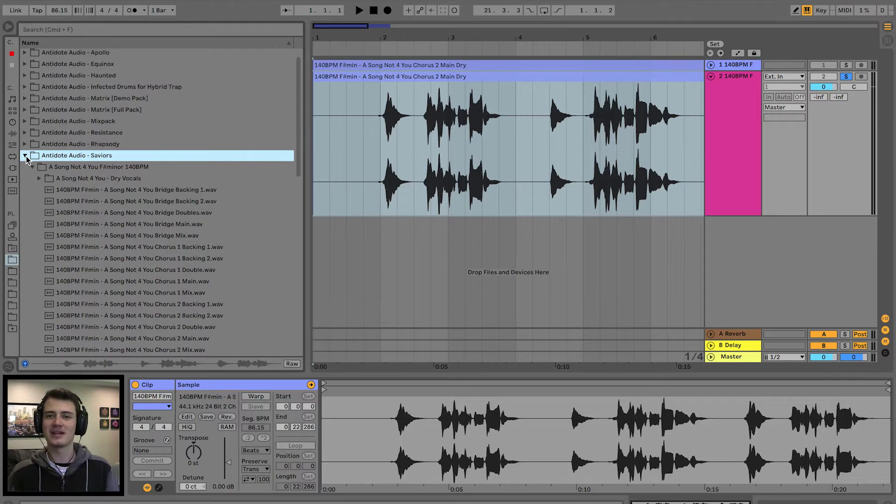
pyautogui.click(13, 134)
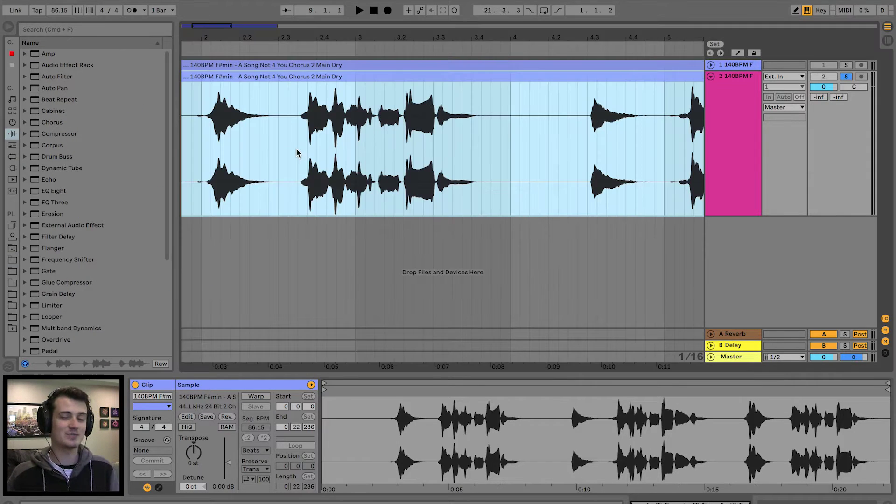
# Play the dry vocal on track 2 from 2.3.3, just before the second phrase, and stop playback.
pyautogui.click(298, 157)
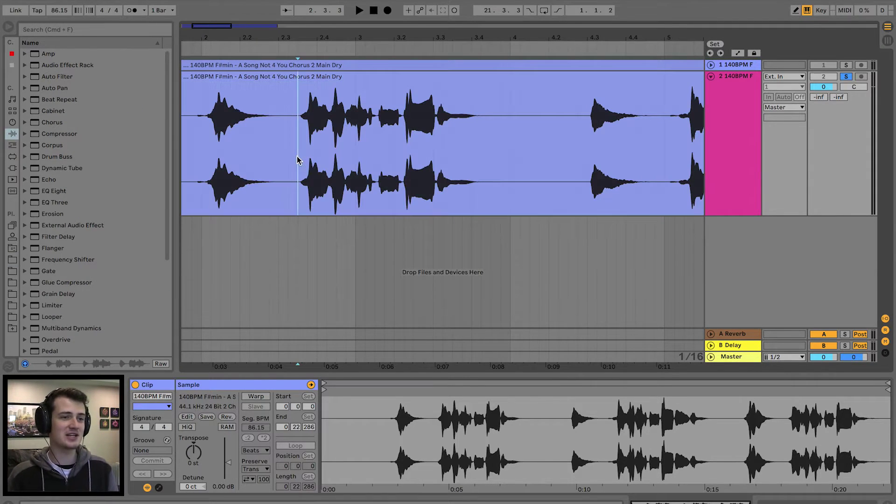
pyautogui.press('space')
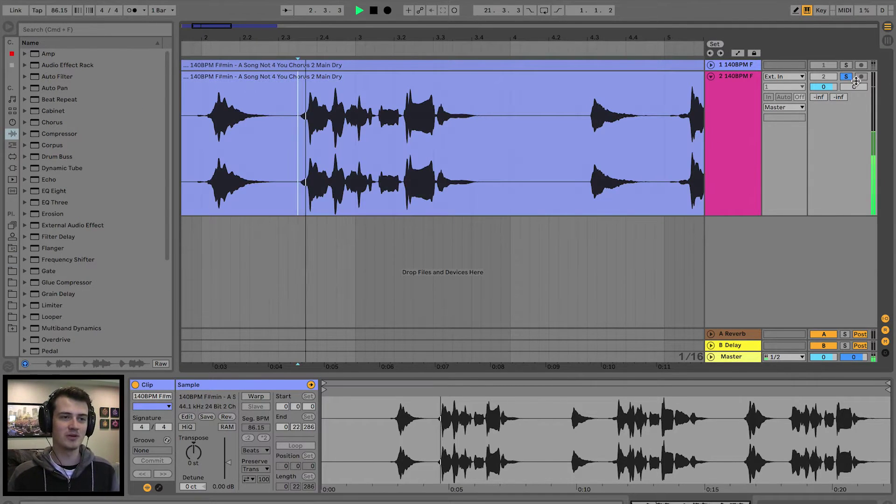
pyautogui.press('space')
# Expand track 1, solo it and play its processed vocal from just before the second phrase.
pyautogui.click(710, 65)
pyautogui.click(301, 135)
pyautogui.click(749, 81)
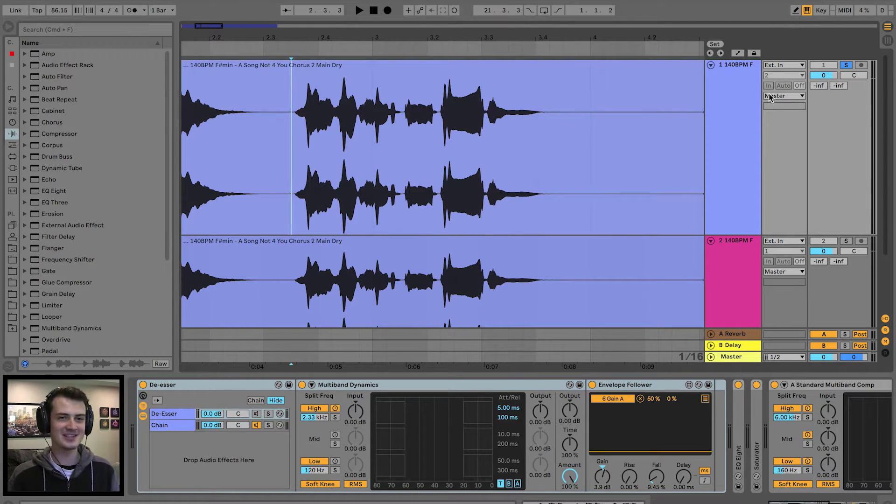
pyautogui.press('space')
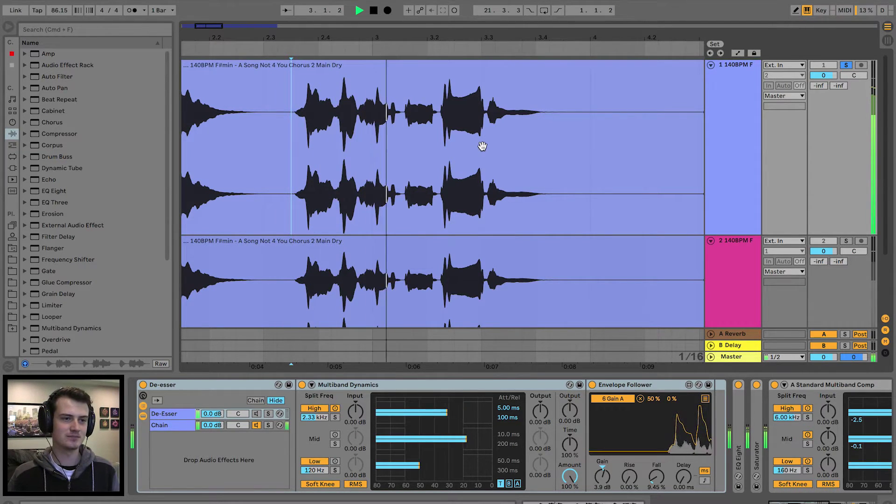
pyautogui.press('space')
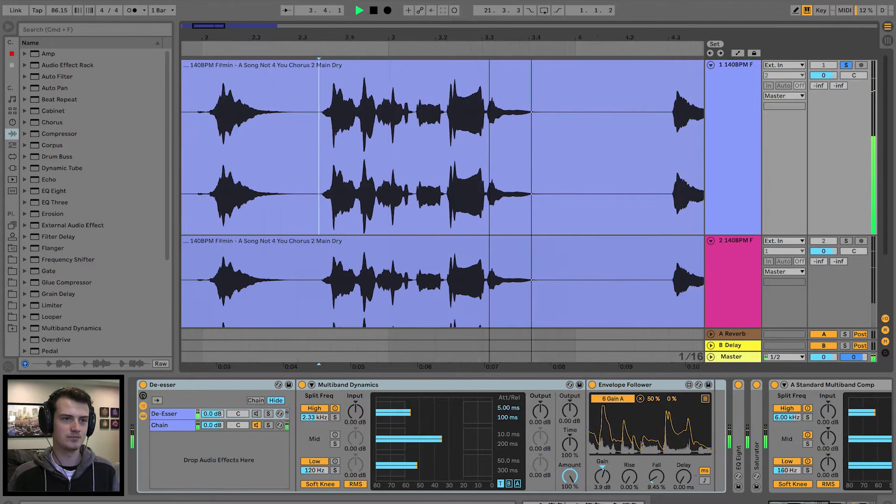
# Fold track 1 so that only the dry vocal on track 2 stays expanded.
pyautogui.moveTo(490, 38); pyautogui.dragTo(490, 25)
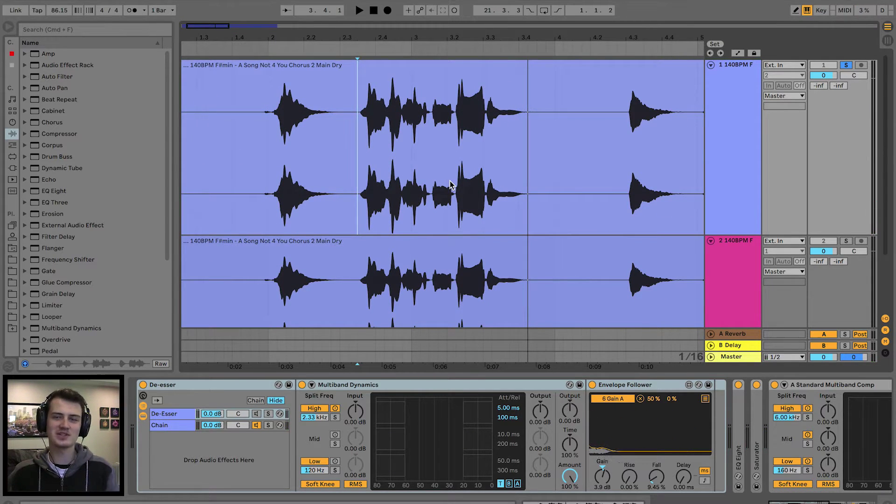
pyautogui.scroll(-2, 376, 225)
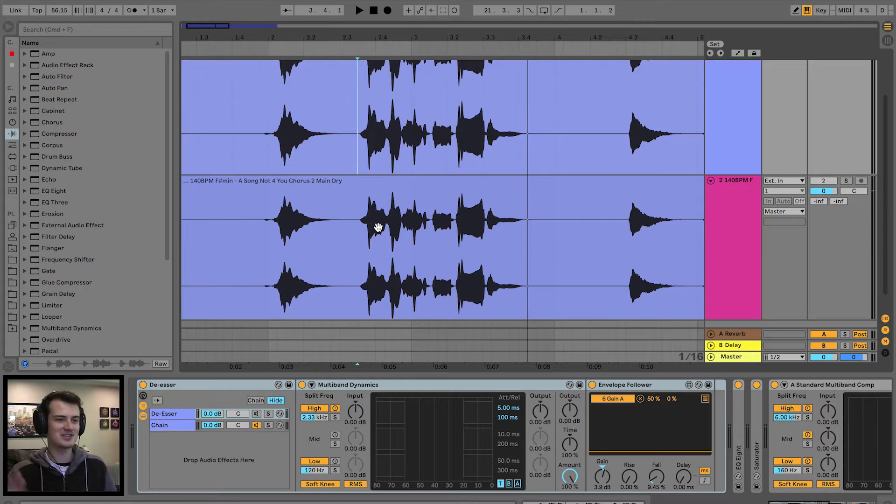
pyautogui.scroll(1, 472, 177)
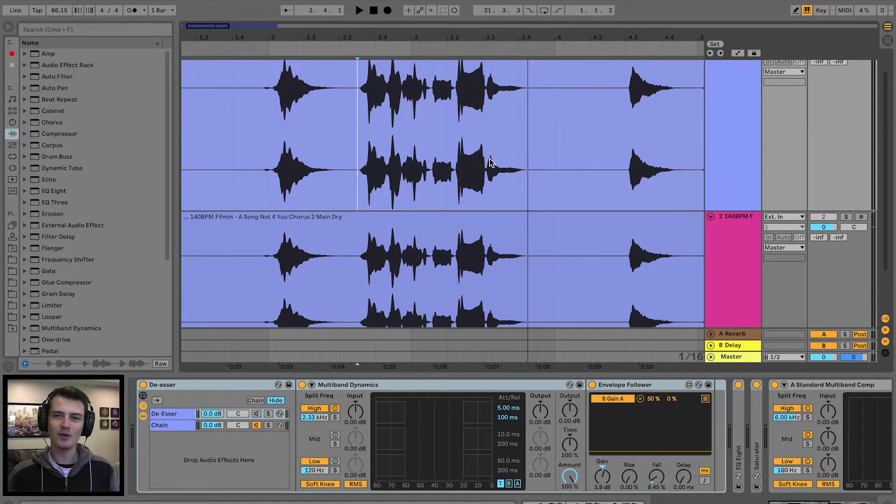
pyautogui.scroll(1, 700, 86)
pyautogui.click(710, 65)
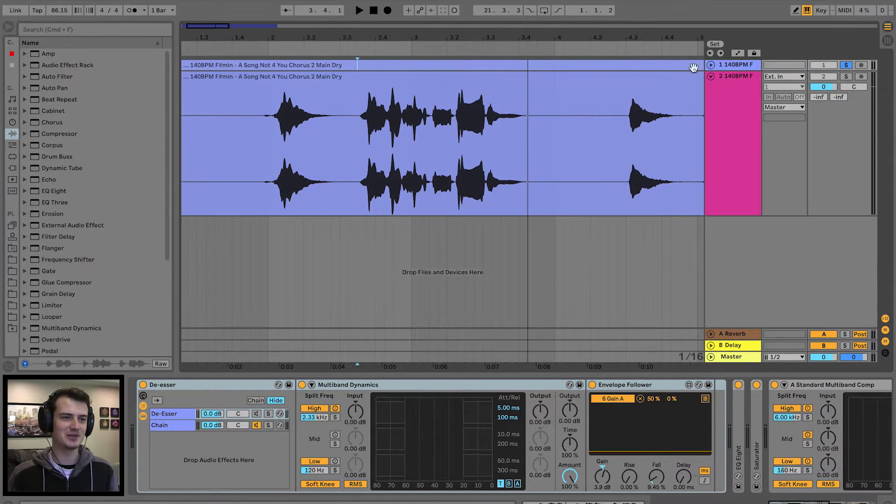
# Compare the processed and dry vocals during playback by soloing track 1, track 2 and both tracks together.
pyautogui.press('space')
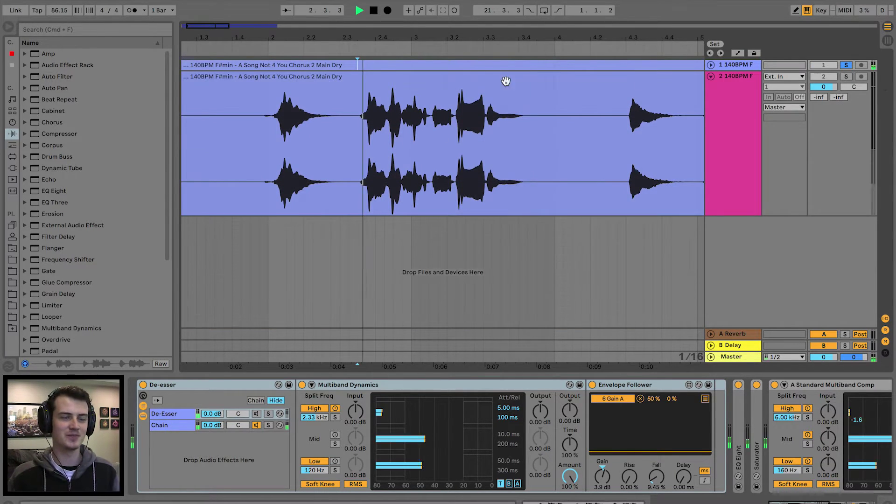
pyautogui.click(846, 76)
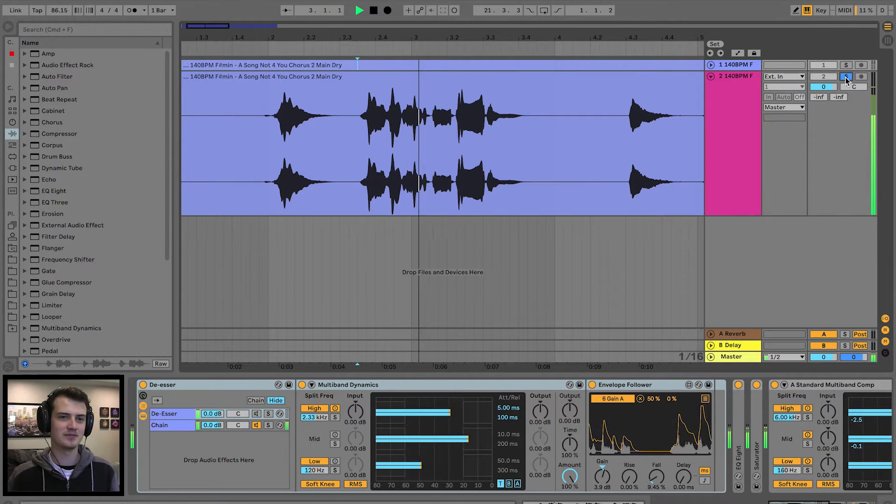
pyautogui.press('space')
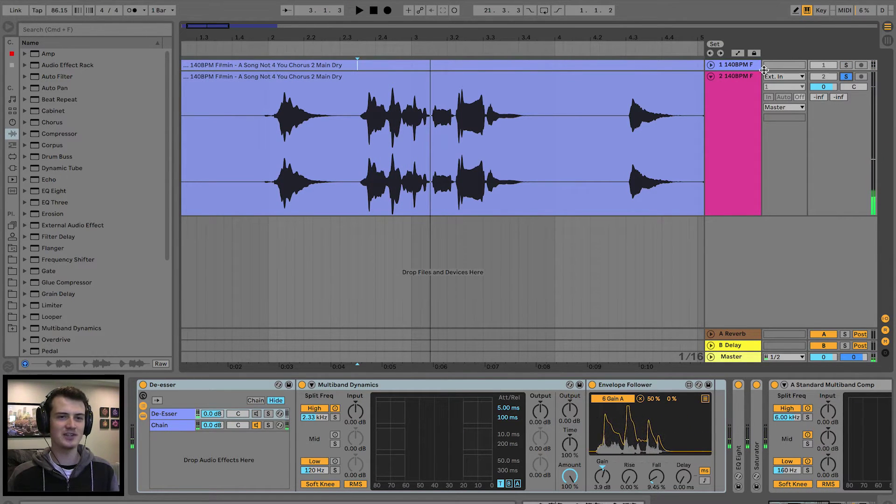
pyautogui.keyDown('super'); pyautogui.click(846, 65); pyautogui.keyUp('super')
pyautogui.press('space')
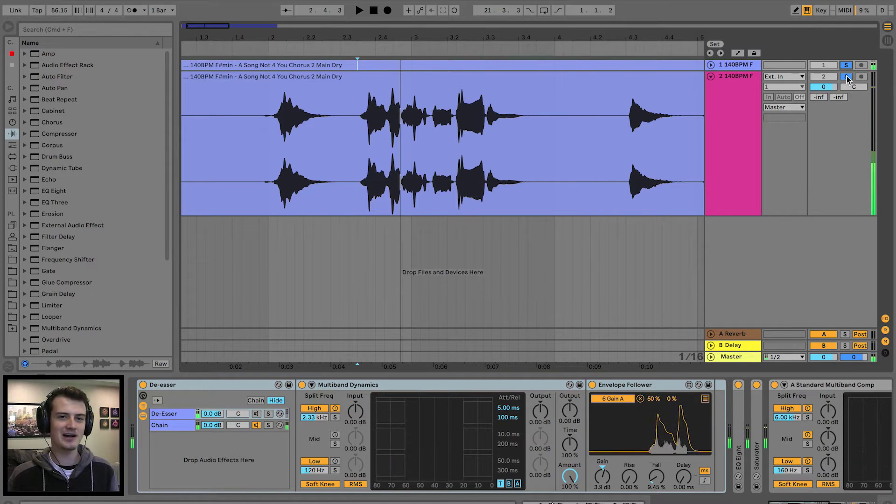
# Leave only track 2 soloed and set its playback start at 2.3.2, before the second phrase.
pyautogui.click(834, 67)
pyautogui.click(846, 76)
pyautogui.click(274, 148)
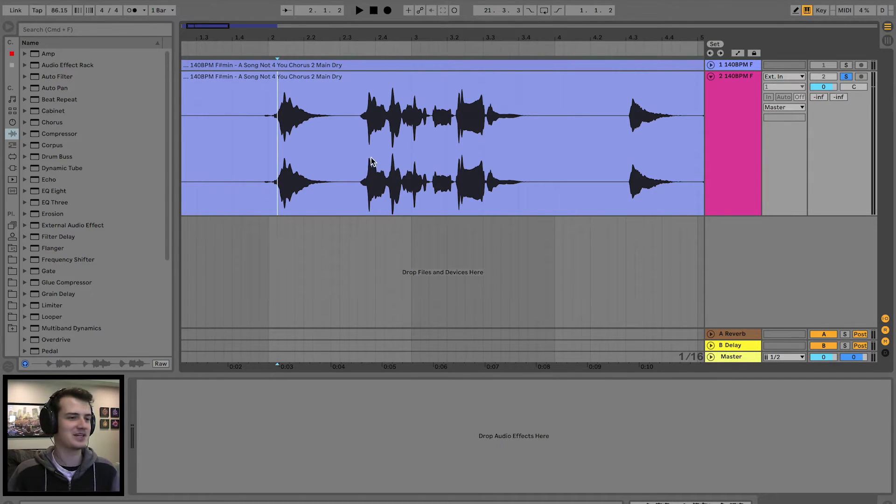
pyautogui.click(356, 142)
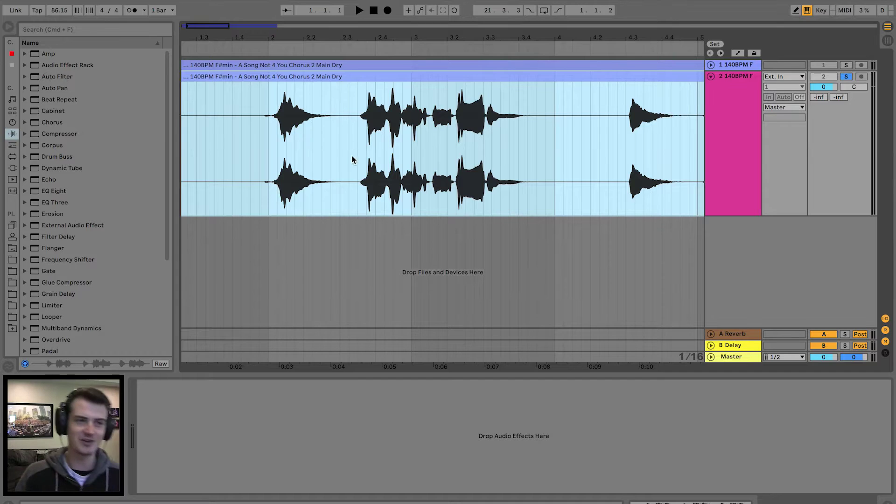
pyautogui.click(350, 164)
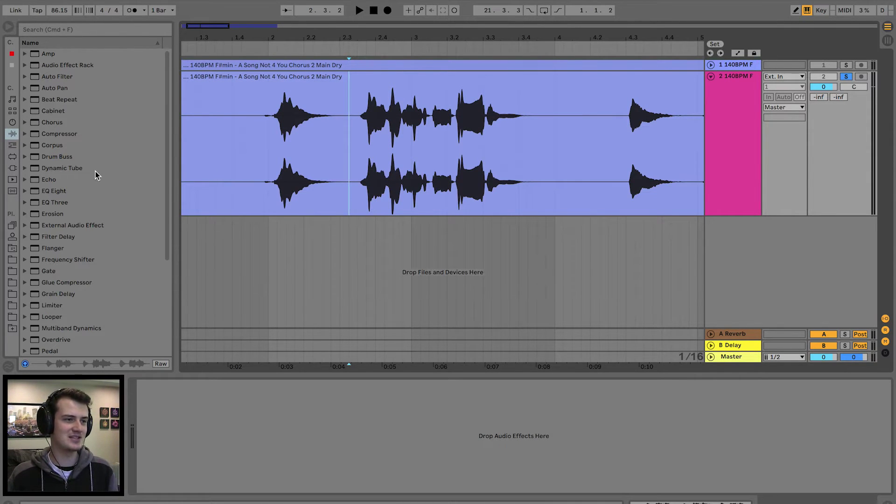
# Load the Compressor's De-esser preset onto track 2 and audition the phrase while toggling the device off and on.
pyautogui.click(26, 134)
pyautogui.moveTo(56, 202); pyautogui.dragTo(363, 133)
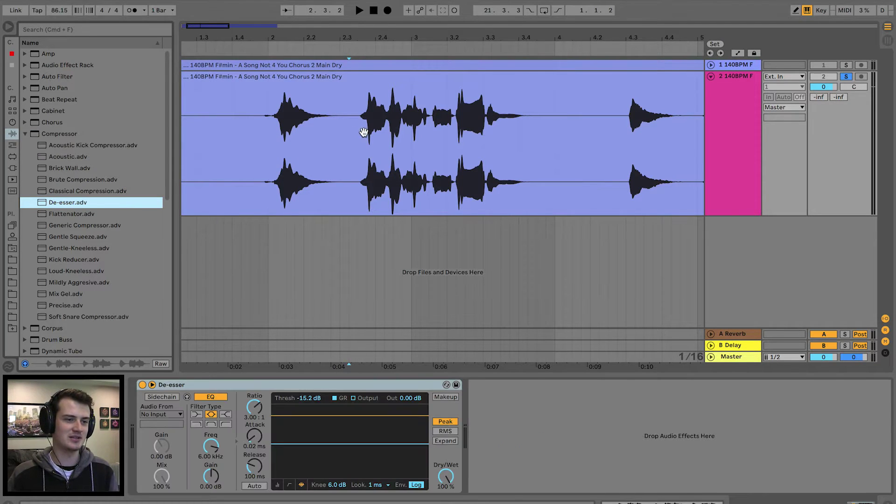
pyautogui.click(357, 168)
pyautogui.press('space')
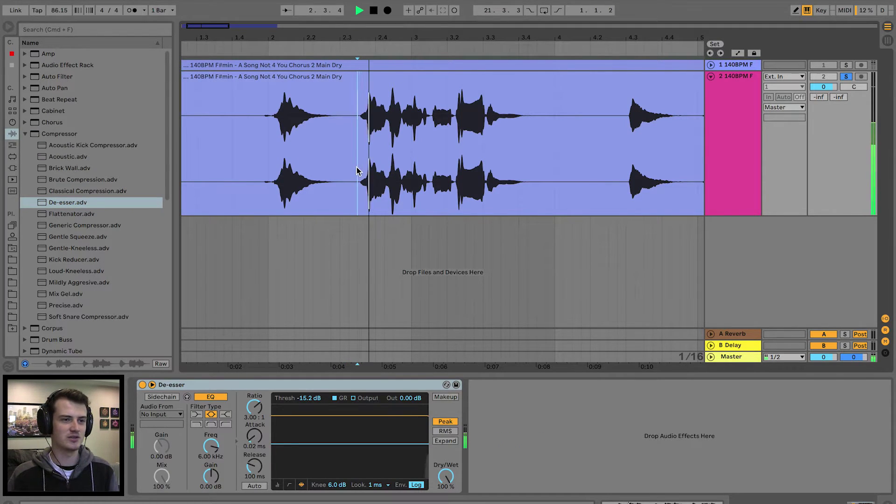
pyautogui.click(143, 384)
pyautogui.click(142, 385)
pyautogui.press('space')
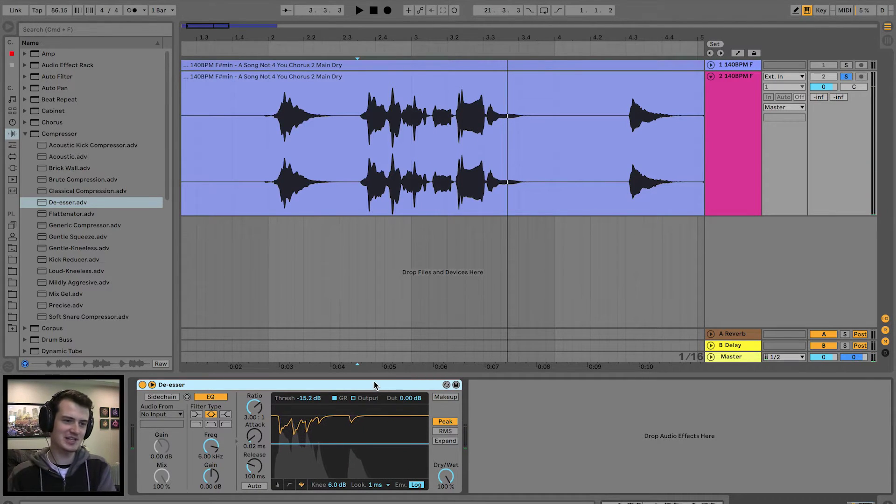
# Remove the De-esser compressor from track 2 and collapse the Compressor preset list.
pyautogui.press('Delete')
pyautogui.click(62, 129)
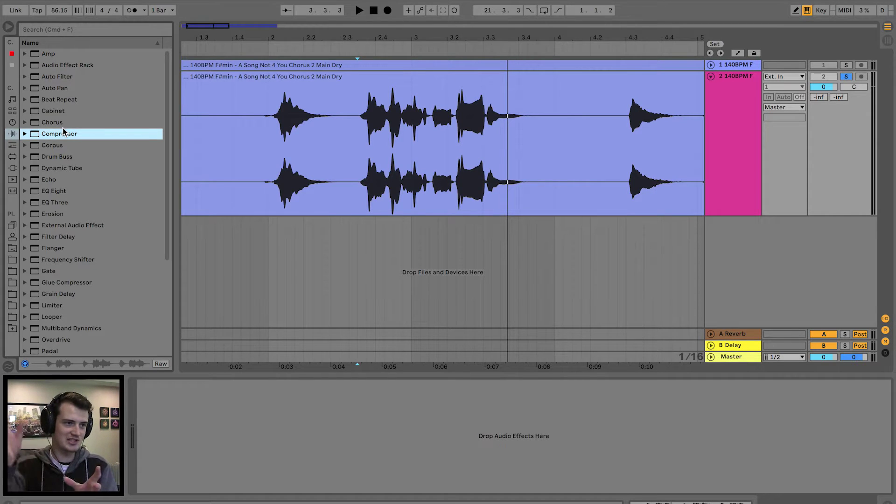
# Add Multiband Dynamics to track 2 with an EQ Eight after it.
pyautogui.click(92, 332)
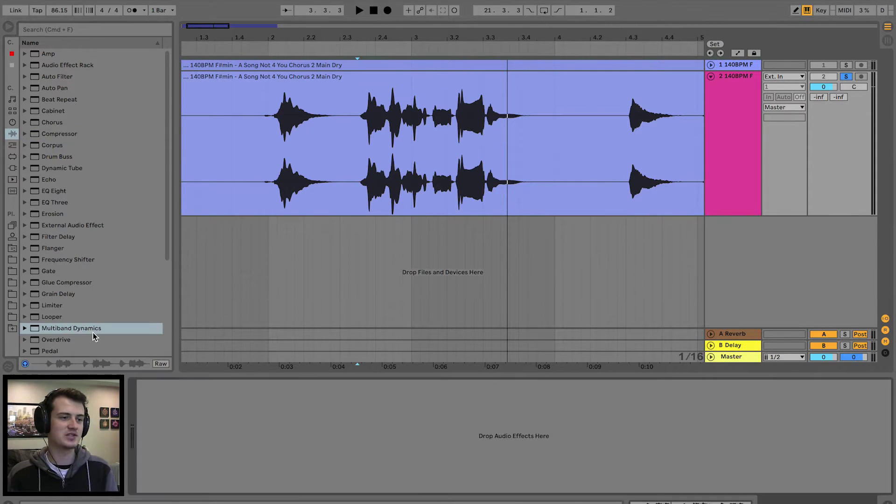
pyautogui.moveTo(66, 330); pyautogui.dragTo(361, 169)
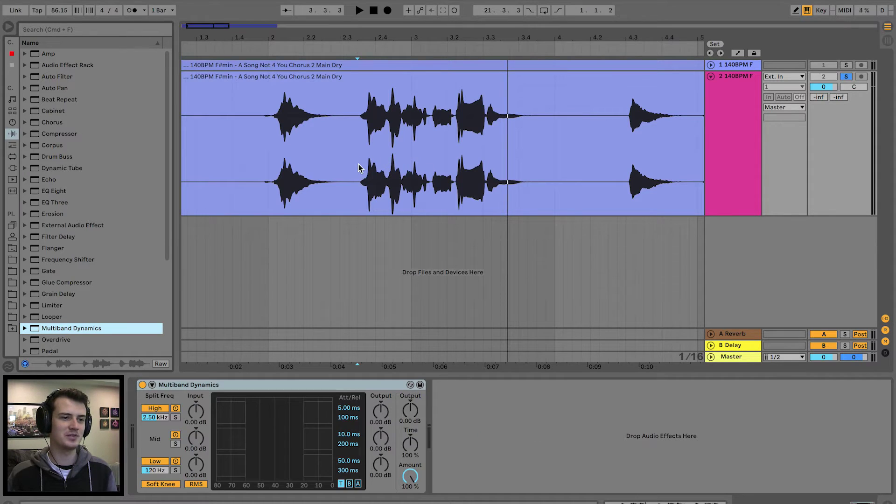
pyautogui.moveTo(52, 193); pyautogui.dragTo(542, 435)
# Disable EQ Eight bands 1 to 4 and enable band 6 as the only active band.
pyautogui.click(473, 486)
pyautogui.click(502, 486)
pyautogui.click(530, 487)
pyautogui.click(558, 486)
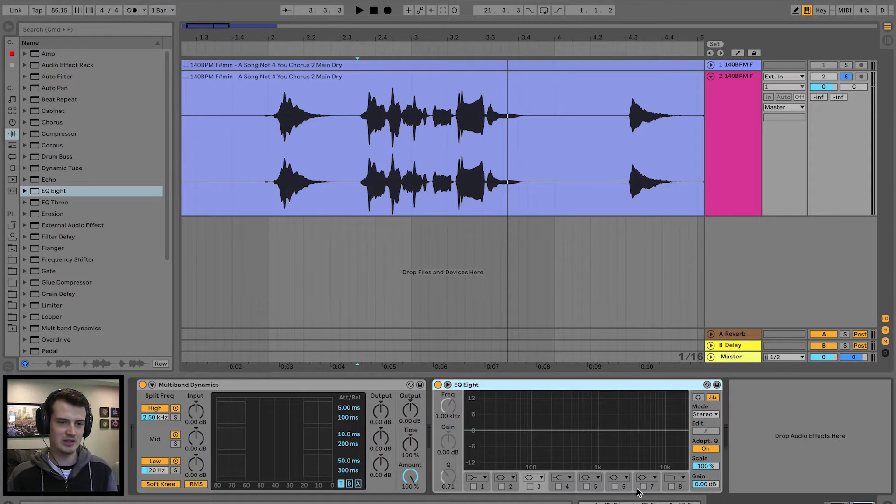
pyautogui.click(615, 486)
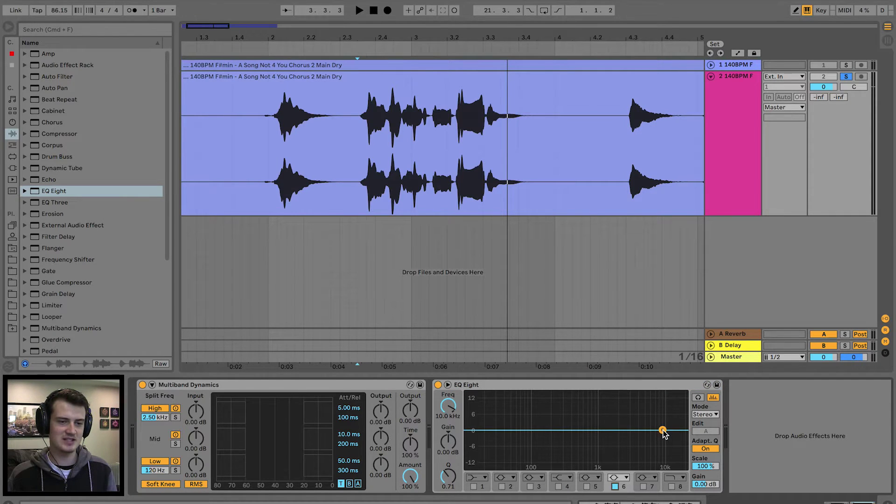
# Group Multiband Dynamics into an Audio Effect Rack, show its chain list and create a second, empty chain.
pyautogui.click(360, 386)
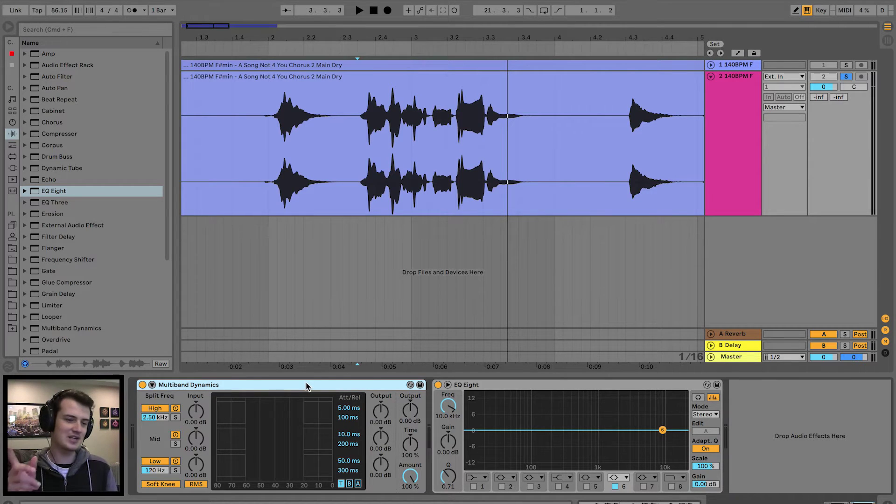
pyautogui.press('super+g')
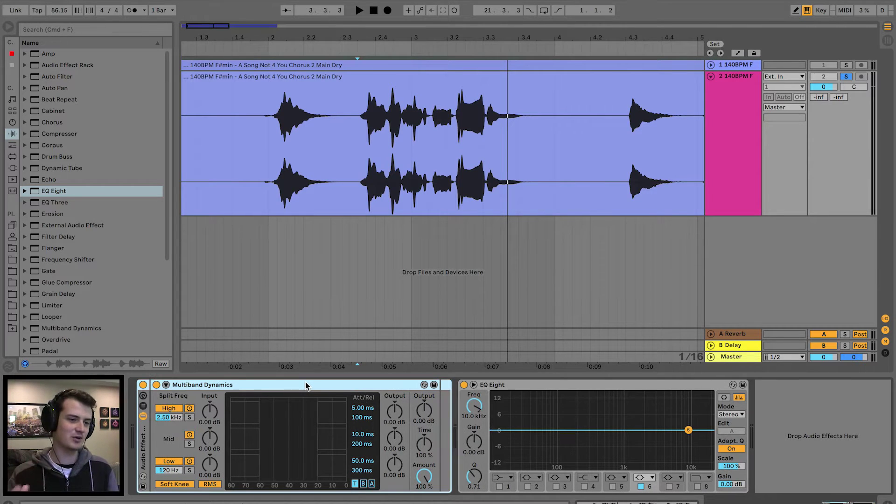
pyautogui.click(143, 406)
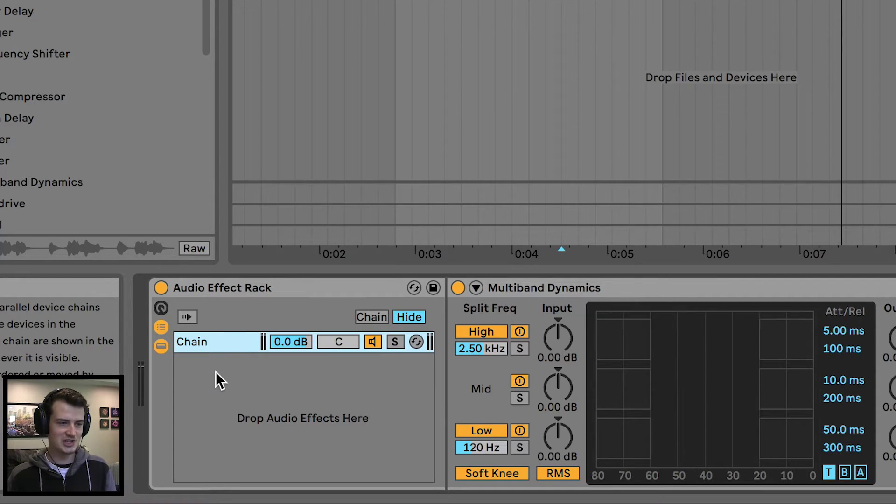
pyautogui.rightClick(174, 433)
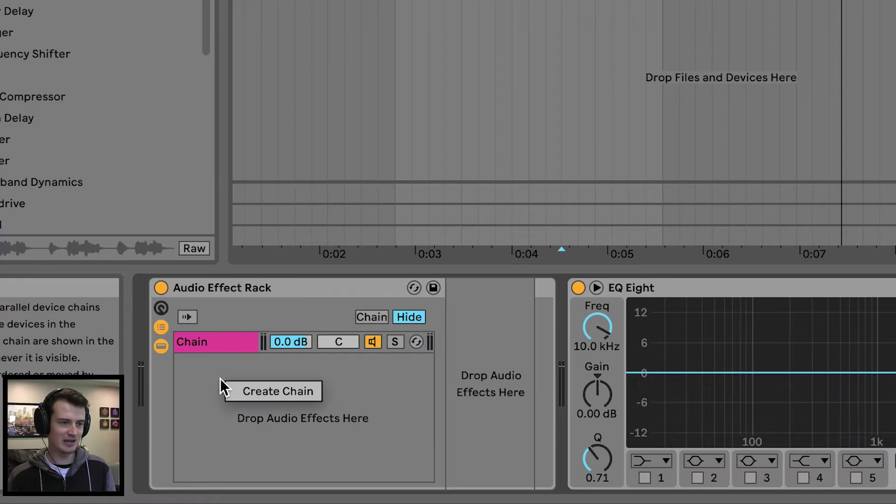
pyautogui.click(272, 393)
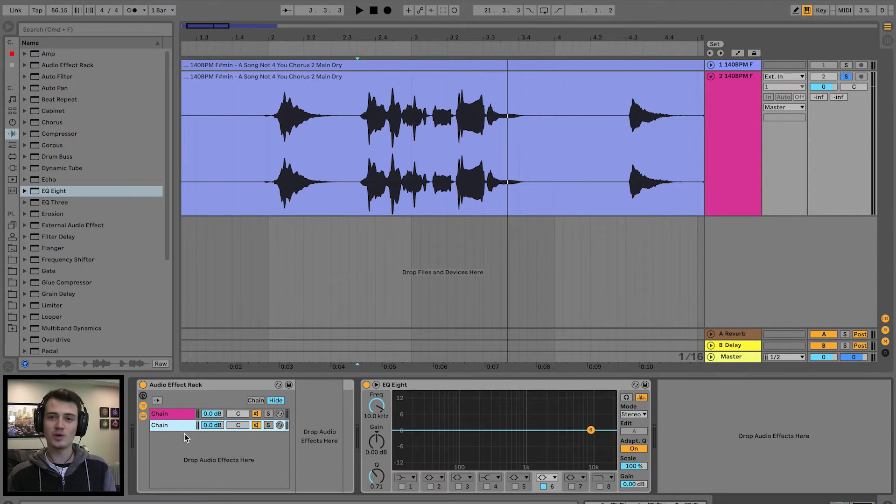
# Rename the rack chain containing Multiband Dynamics as De-esser and solo that chain.
pyautogui.click(184, 424)
pyautogui.press('super+r')
pyautogui.write('De')
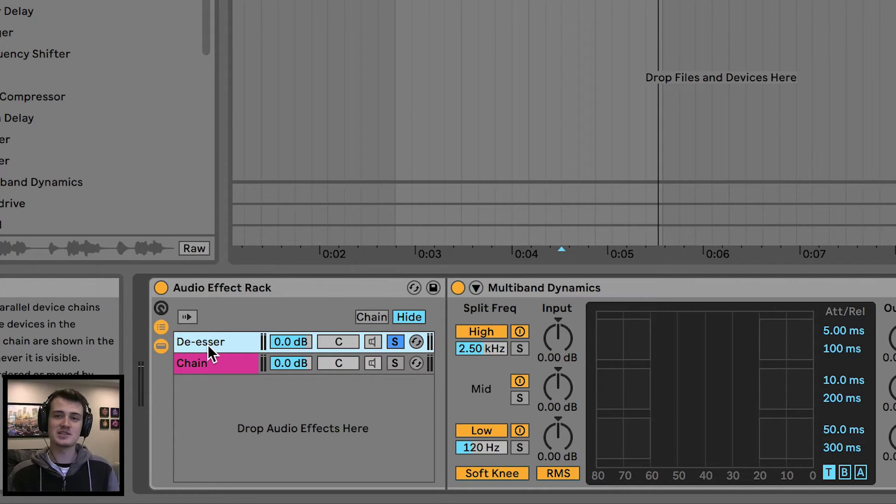
# Solo the high band in Multiband Dynamics and set its split frequency to 3.16 kHz.
pyautogui.click(523, 349)
pyautogui.moveTo(496, 352); pyautogui.dragTo(496, 342)
pyautogui.moveTo(332, 348); pyautogui.dragTo(332, 344)
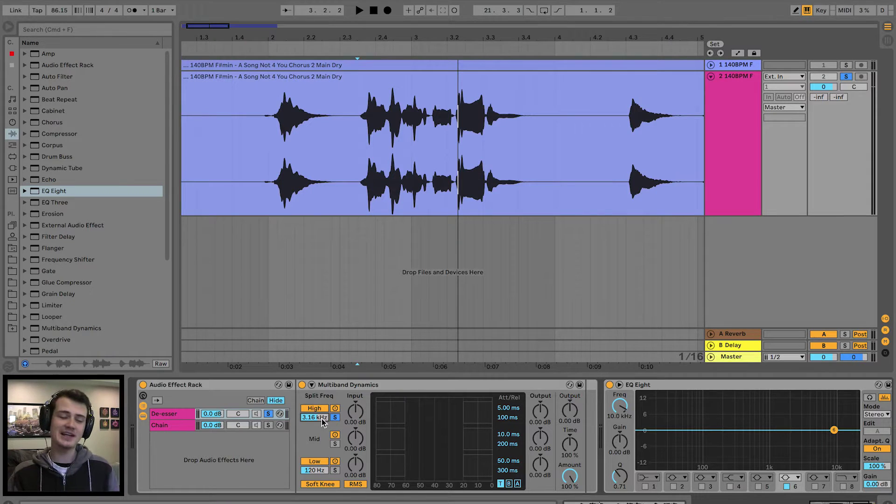
# Play the vocal phrase around bar 3 to hear the soloed high band, zooming in on the sibilant sounds.
pyautogui.click(359, 176)
pyautogui.press('space')
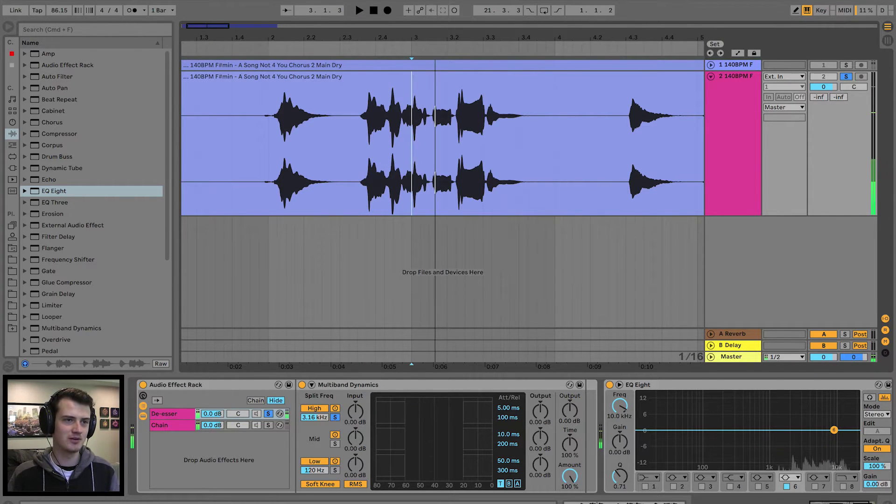
pyautogui.moveTo(404, 36); pyautogui.dragTo(372, 133)
pyautogui.click(370, 158)
pyautogui.press('space')
pyautogui.press('space')
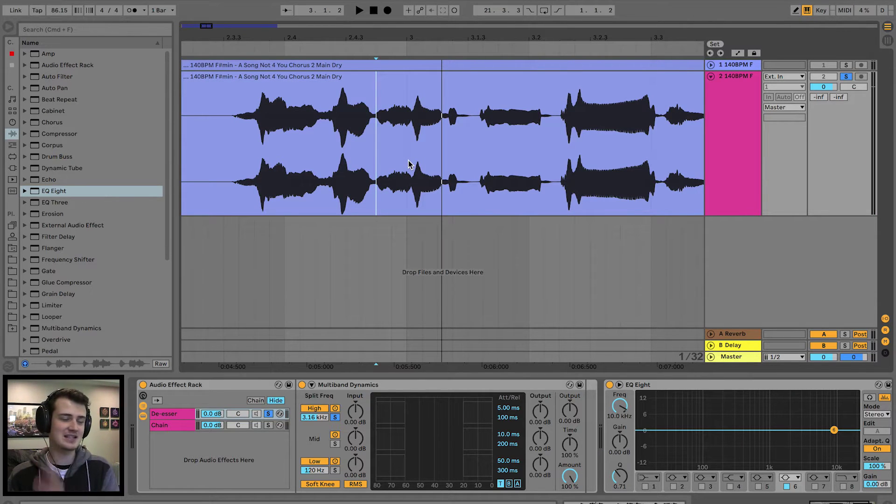
# Add the Max Audio Effect Envelope Follower after Multiband Dynamics in the De-esser chain.
pyautogui.click(13, 145)
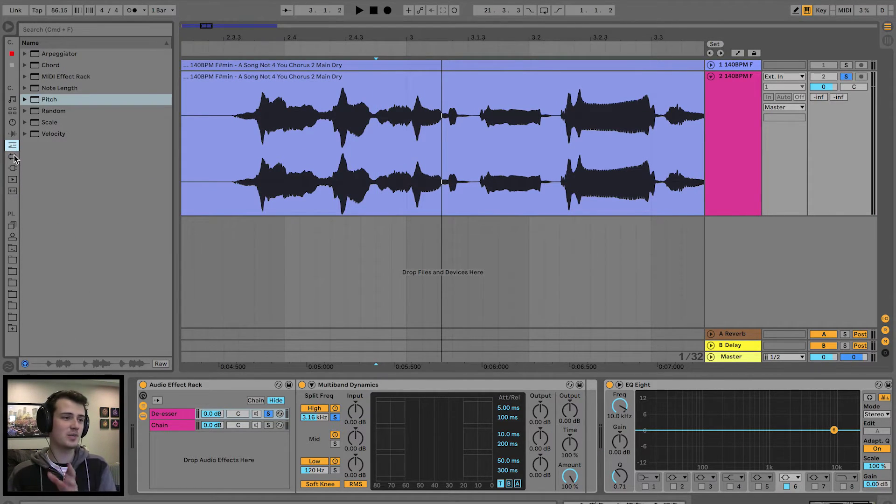
pyautogui.click(13, 157)
pyautogui.click(25, 54)
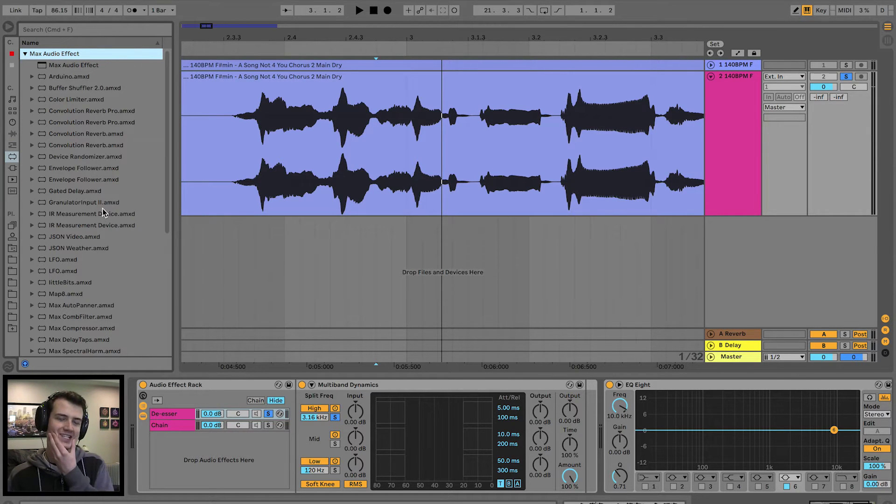
pyautogui.moveTo(86, 168); pyautogui.dragTo(583, 422)
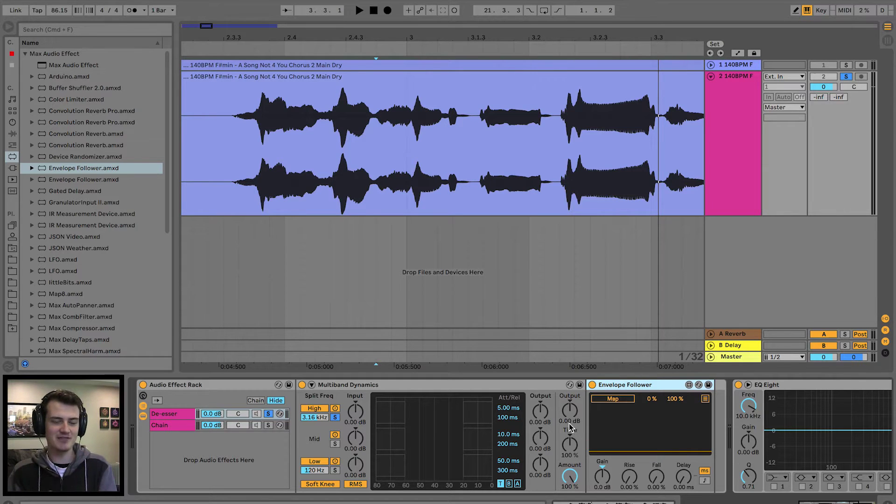
# Raise the Envelope Follower's gain to 9.1 dB while playing the vocal phrase.
pyautogui.press('-')
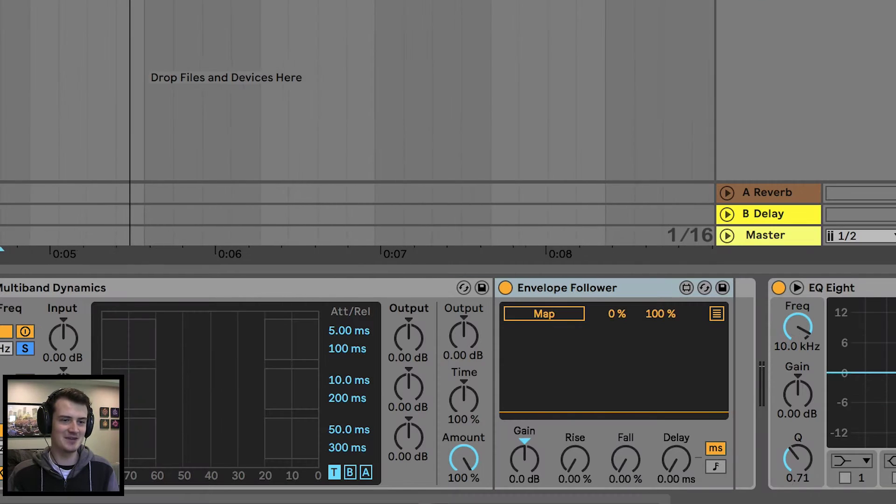
pyautogui.press('space')
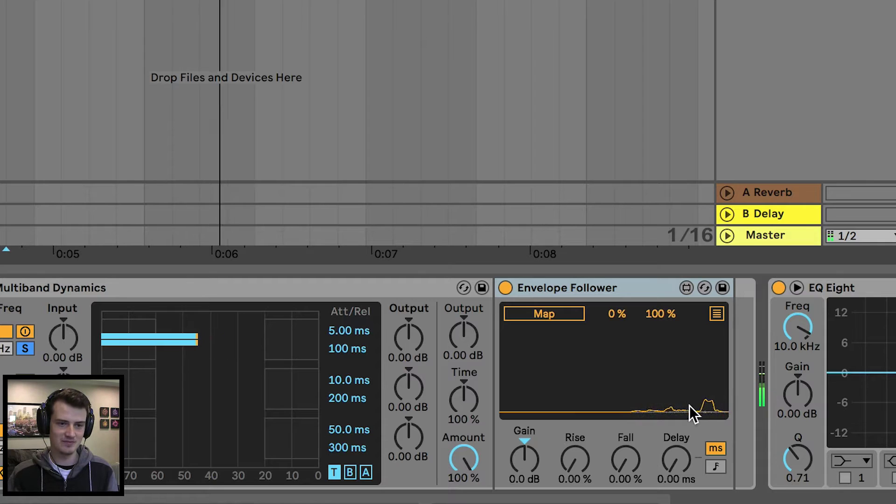
pyautogui.moveTo(529, 469); pyautogui.dragTo(530, 438)
pyautogui.moveTo(533, 473); pyautogui.dragTo(502, 414)
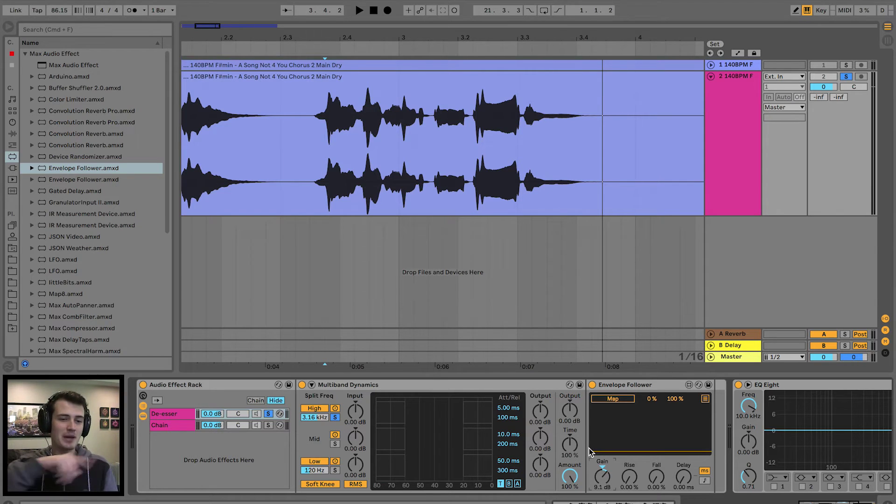
# Map the Envelope Follower to the gain of EQ Eight band 6 and play the vocal to check its response.
pyautogui.hscroll(5, 593, 439)
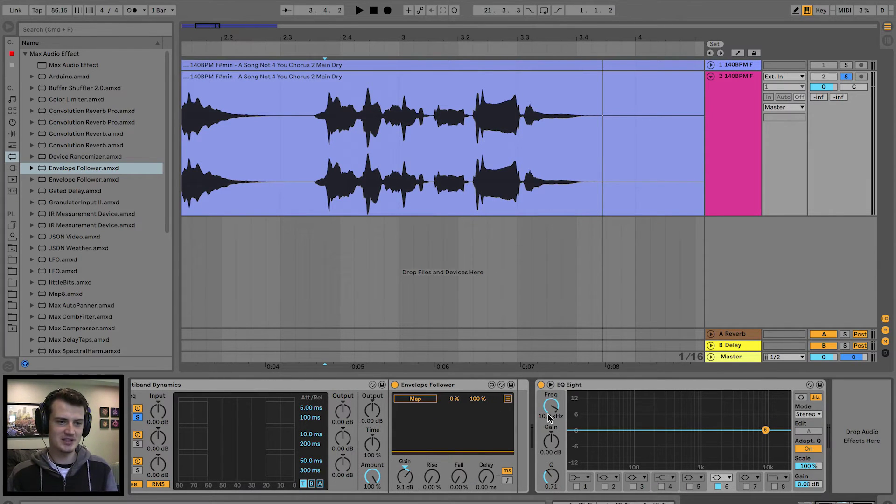
pyautogui.click(422, 400)
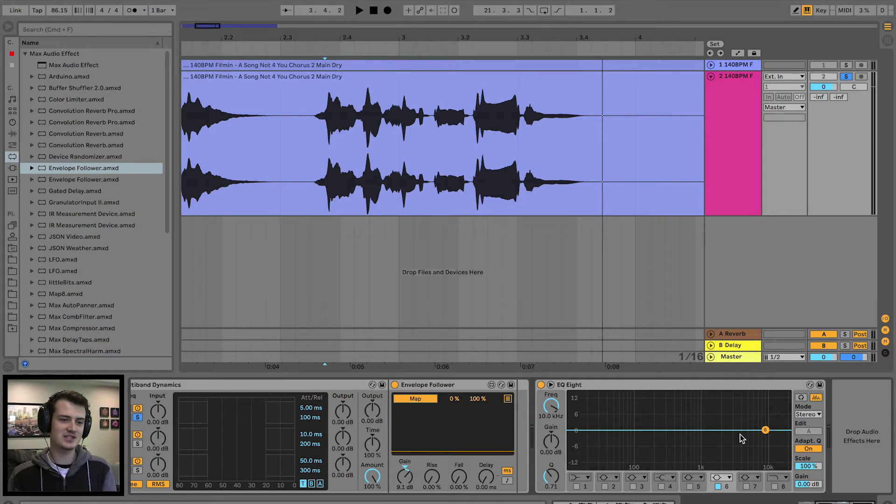
pyautogui.click(547, 441)
pyautogui.press('space')
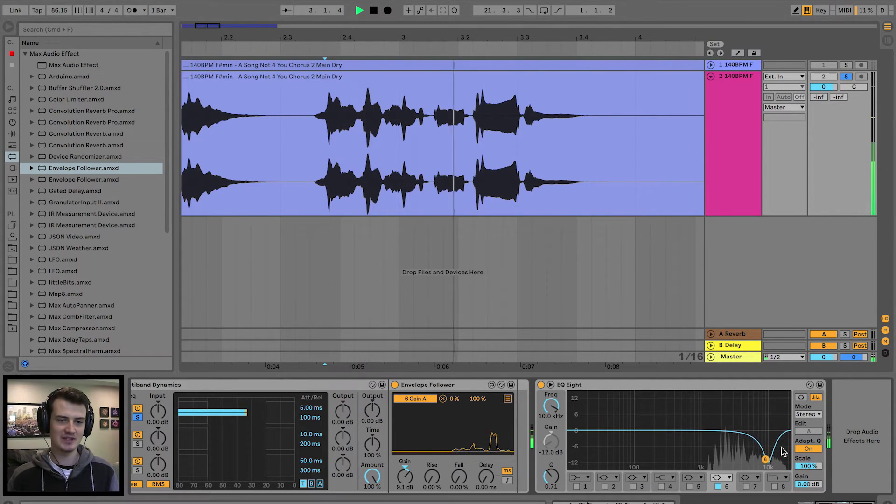
pyautogui.press('space')
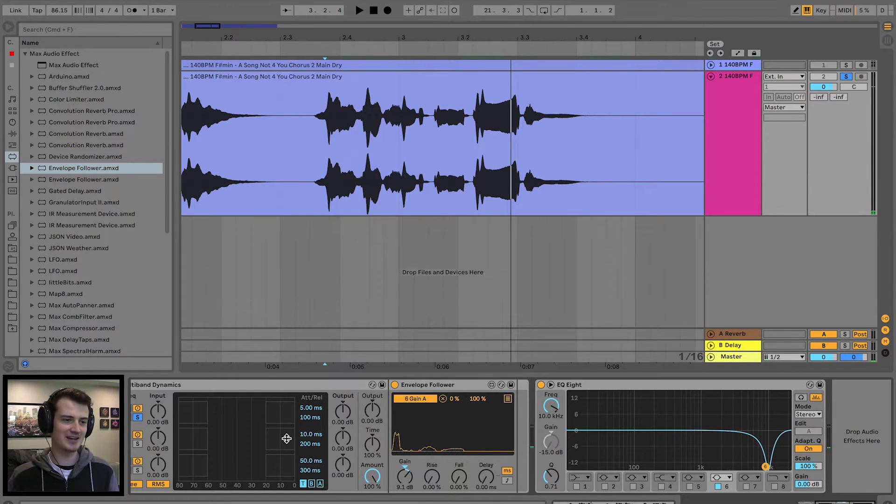
# Set the Envelope Follower's mapping range for the band 6 gain to 50 % minimum and 0 % maximum.
pyautogui.hscroll(-5, 286, 438)
pyautogui.hscroll(5, 286, 437)
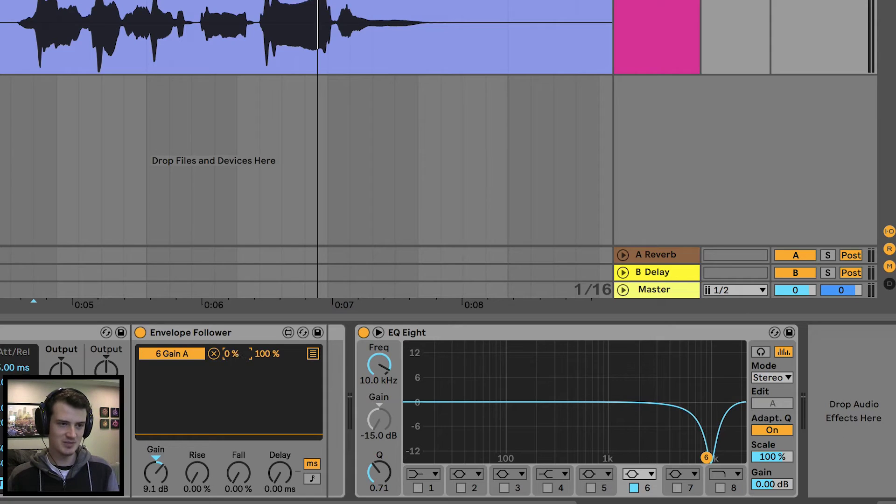
pyautogui.write('50')
pyautogui.press('Return')
pyautogui.click(270, 355)
pyautogui.write('0')
pyautogui.press('Return')
pyautogui.press('space')
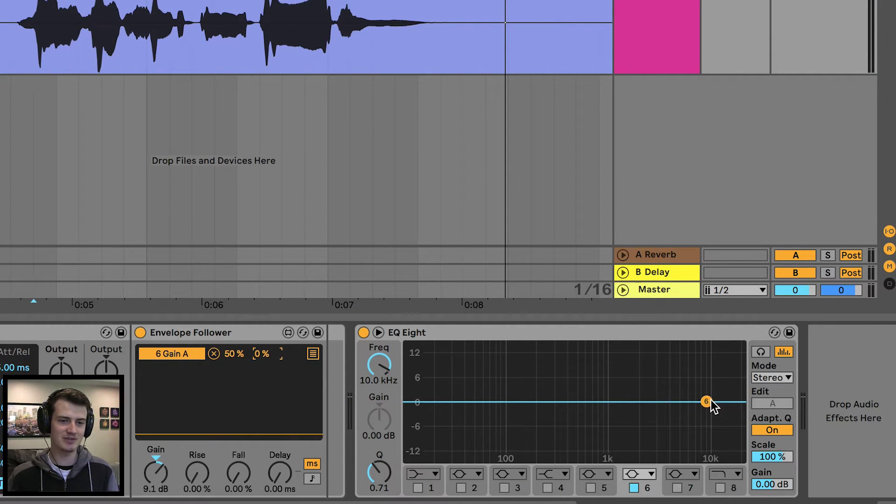
# Audition the band 6 gain mapping with its maximum at 100 %, and again with it returned to 0 %.
pyautogui.moveTo(271, 355); pyautogui.dragTo(270, 327)
pyautogui.press('space')
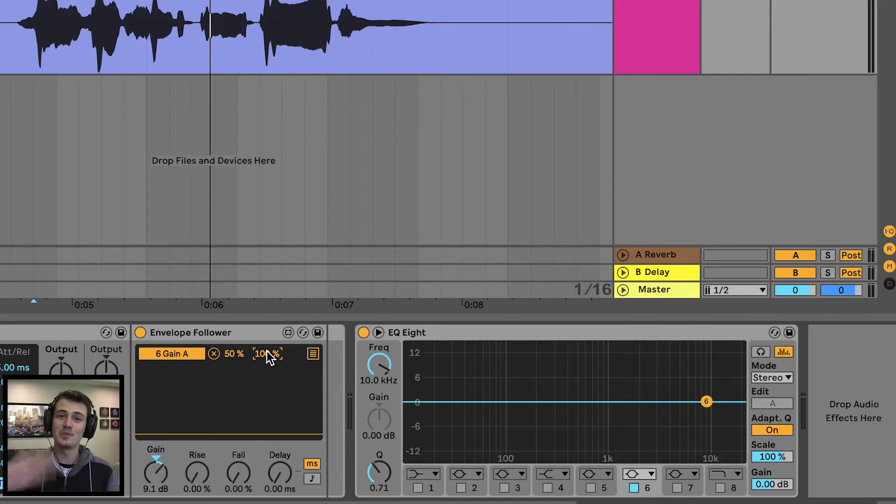
pyautogui.moveTo(267, 351); pyautogui.dragTo(267, 356)
pyautogui.press('space')
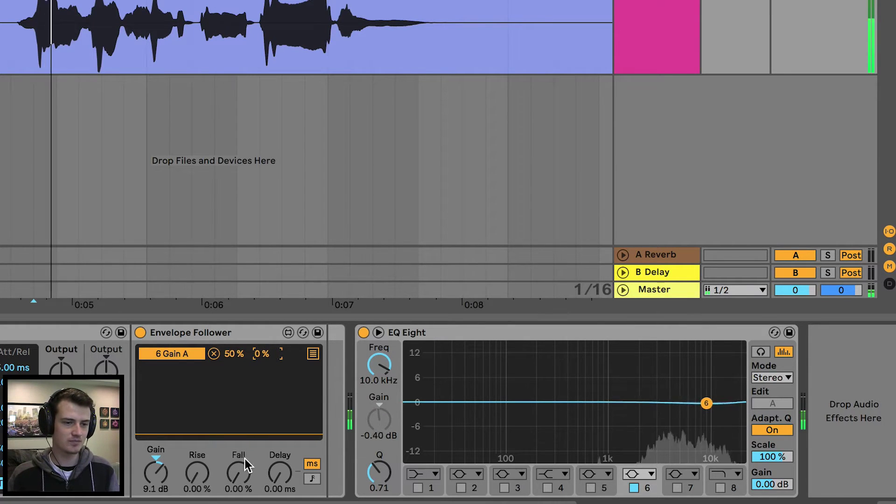
pyautogui.press('space')
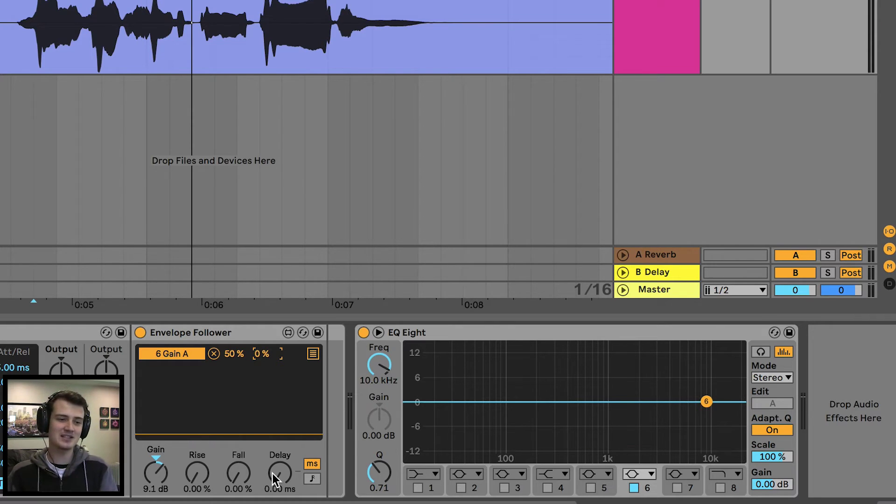
# Set the Envelope Follower's Rise to 7.09 % and Fall to 14.2 %, and move EQ Eight band 6 to about 7 kHz.
pyautogui.moveTo(238, 474); pyautogui.dragTo(238, 466)
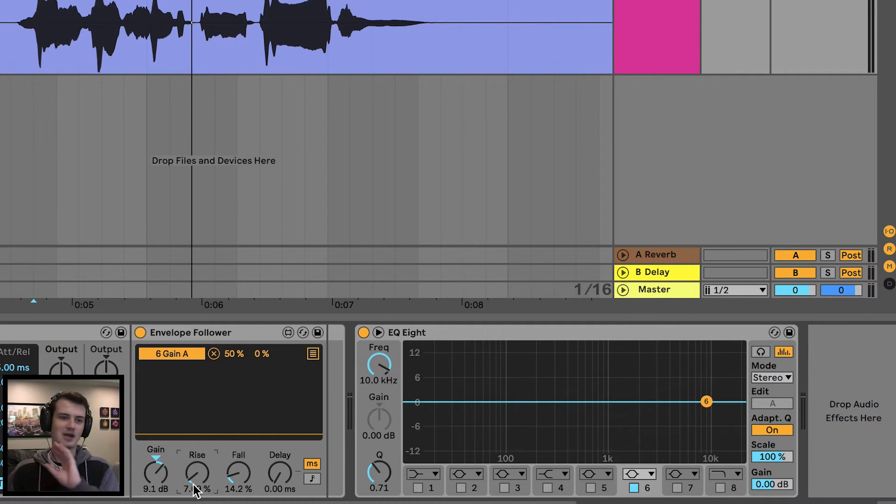
pyautogui.moveTo(379, 364)
pyautogui.mouseDown()
pyautogui.moveTo(379, 388)
pyautogui.moveTo(380, 357)
pyautogui.mouseUp()
pyautogui.press('space')
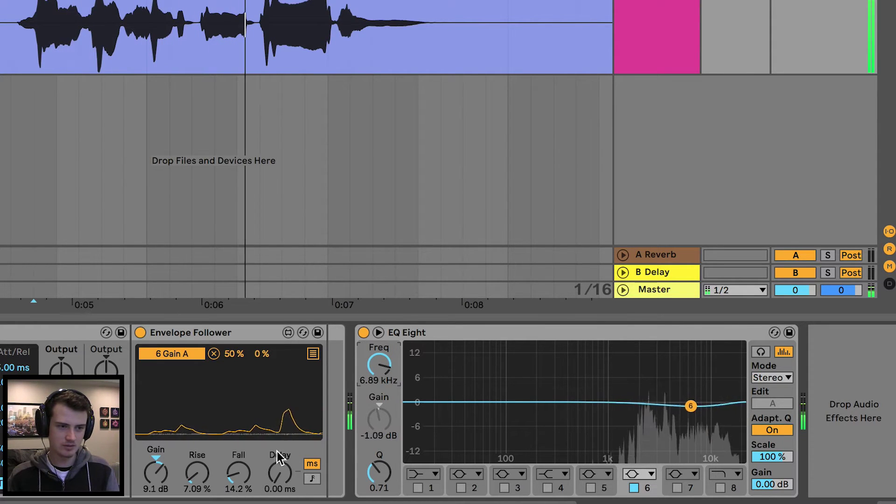
# Set the Q of EQ Eight band 6 to 1.14 and the Envelope Follower's gain to 15 dB during playback.
pyautogui.moveTo(164, 481); pyautogui.dragTo(165, 466)
pyautogui.moveTo(379, 472)
pyautogui.mouseDown()
pyautogui.moveTo(379, 448)
pyautogui.moveTo(379, 494)
pyautogui.moveTo(378, 469)
pyautogui.mouseUp()
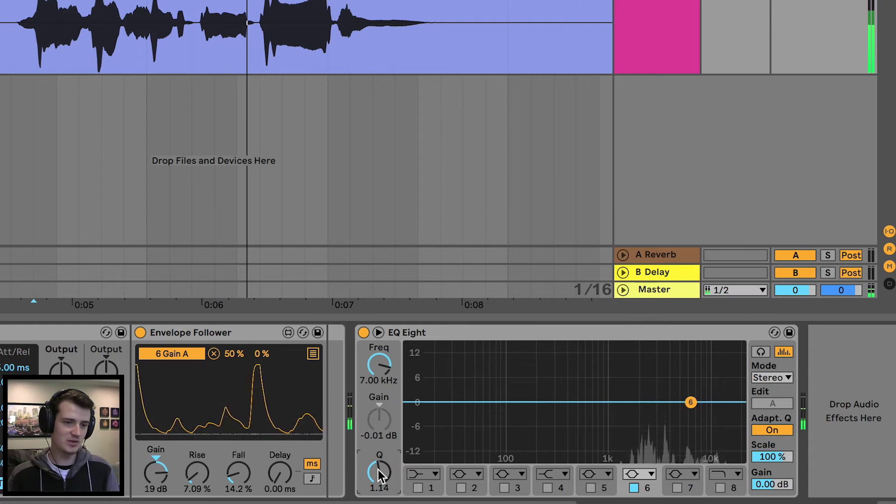
pyautogui.moveTo(163, 469); pyautogui.dragTo(163, 476)
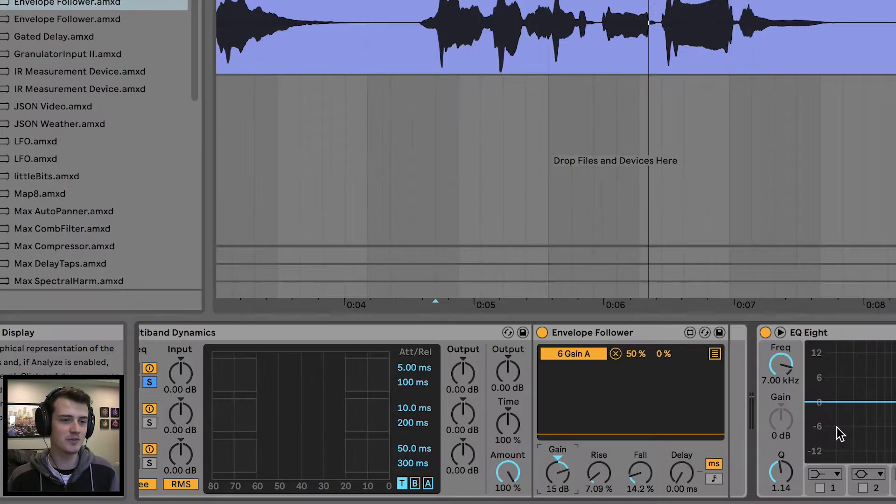
# Unsolo the De-esser chain and deactivate it so that only the empty chain is heard.
pyautogui.hscroll(-5, 587, 444)
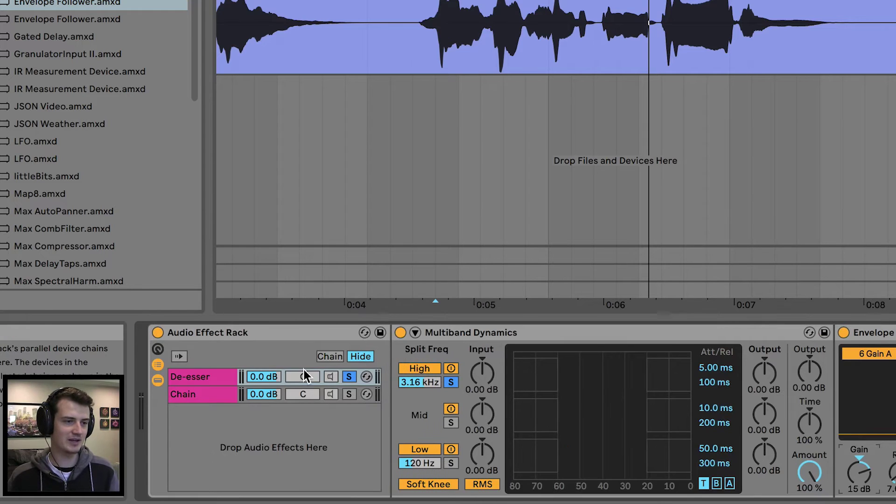
pyautogui.click(351, 376)
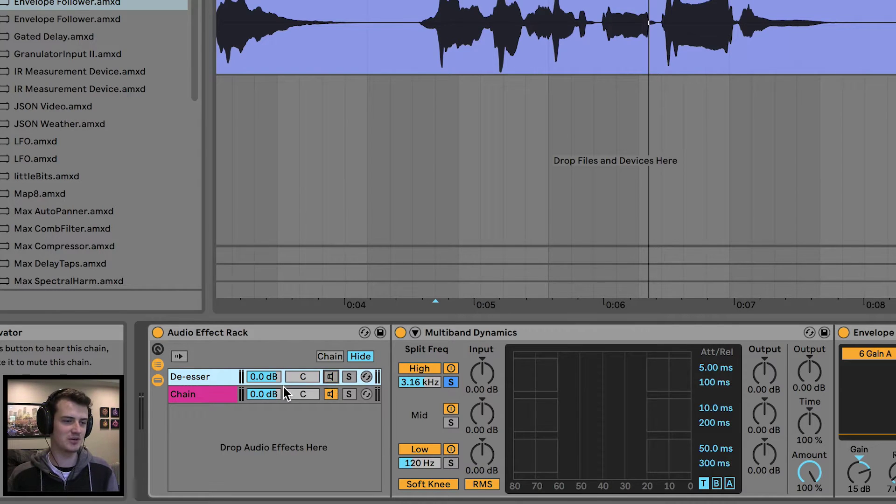
# Compare the devices in the De-esser chain and the empty chain along with the EQ Eight that follows the rack.
pyautogui.click(206, 395)
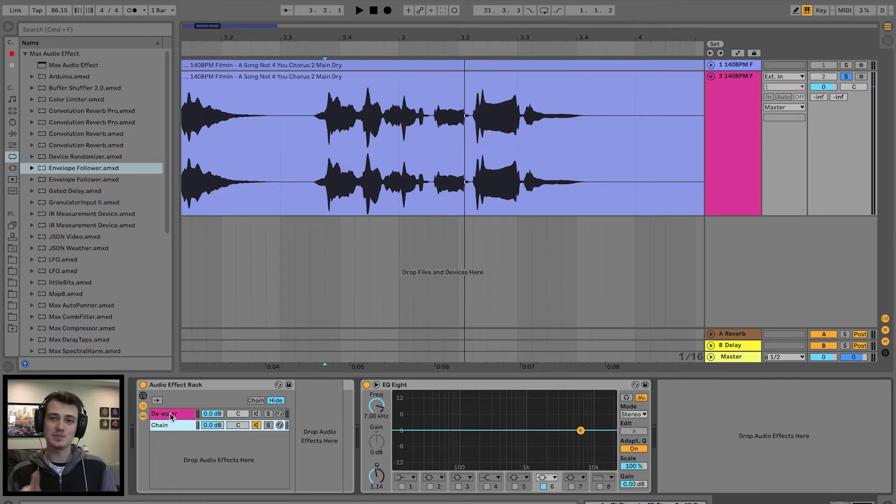
pyautogui.click(169, 413)
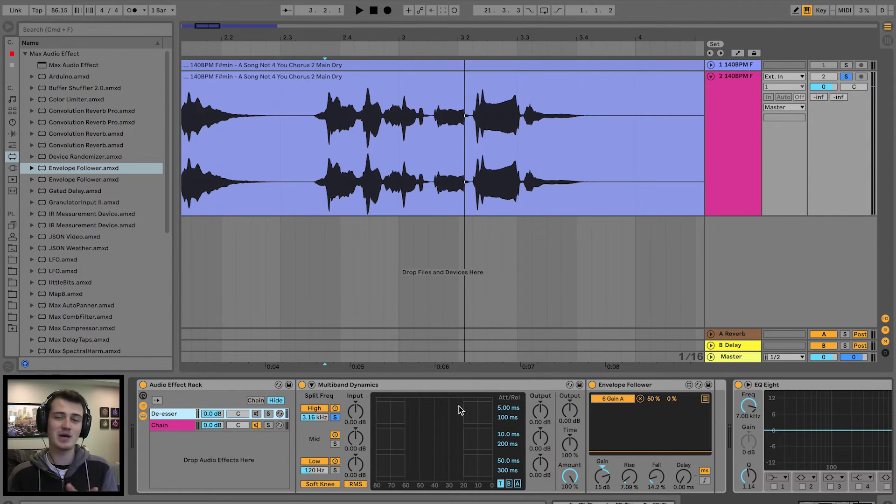
pyautogui.hscroll(5, 368, 407)
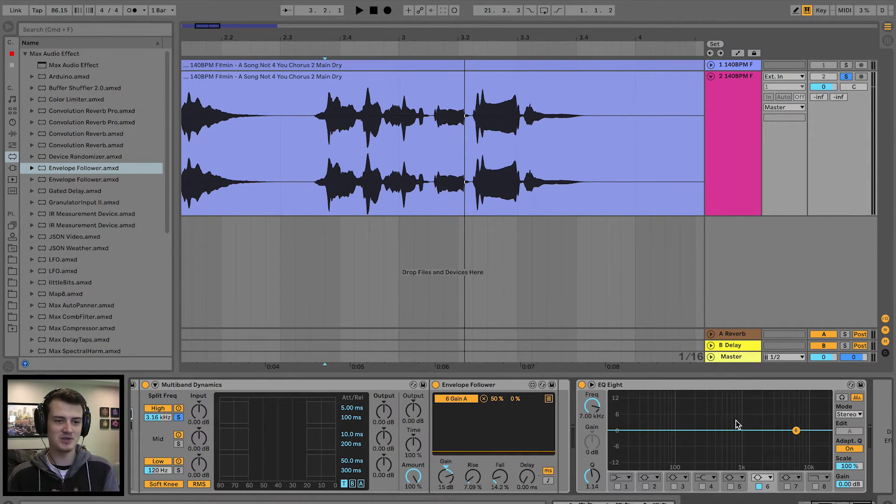
pyautogui.hscroll(-5, 153, 428)
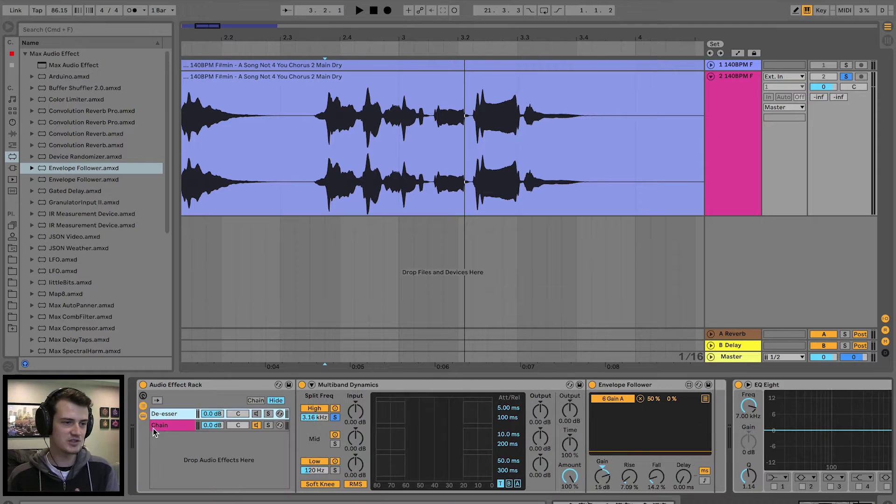
pyautogui.click(160, 425)
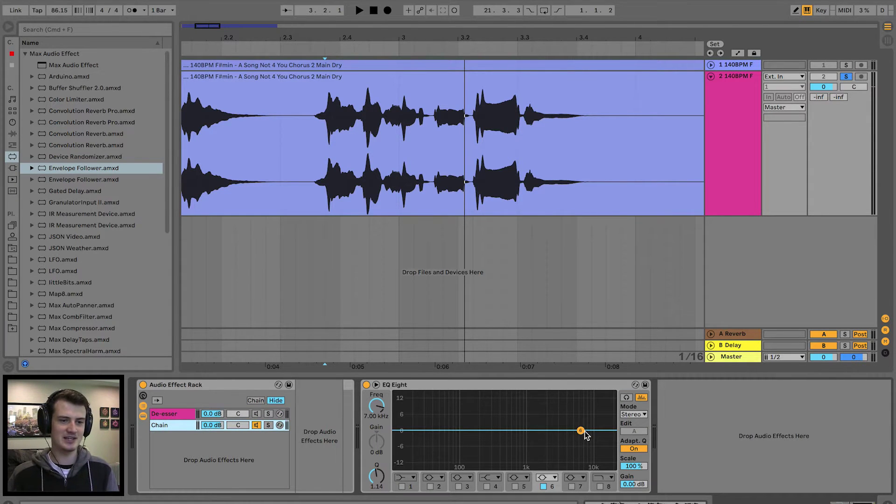
# Play the vocal with the De-esser chain displayed and examine how the Envelope Follower moves EQ Eight band 6.
pyautogui.click(214, 408)
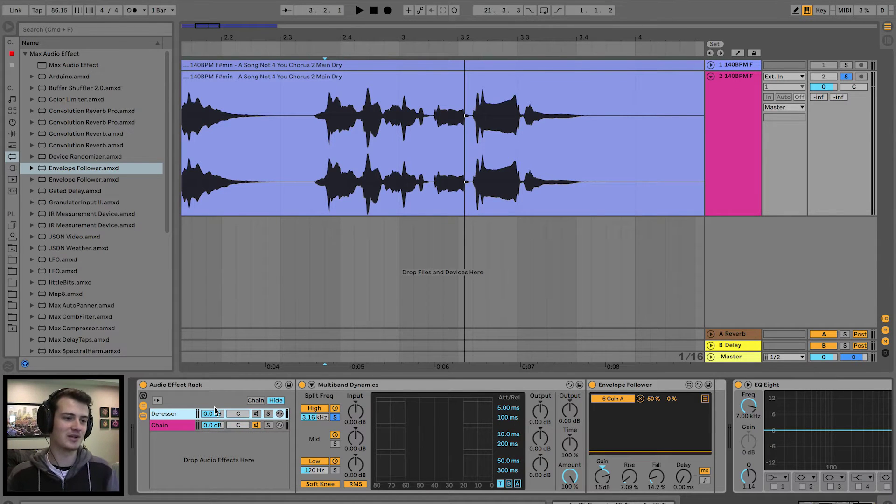
pyautogui.press('space')
pyautogui.hscroll(5, 441, 435)
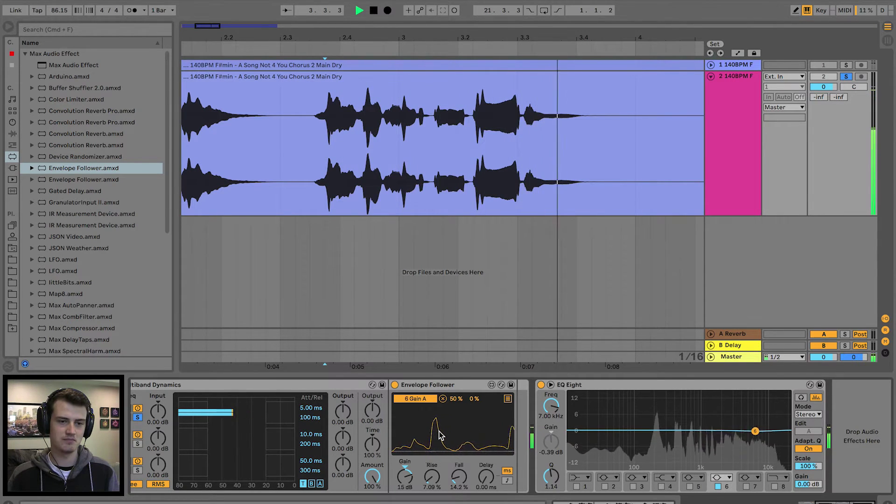
pyautogui.press('space')
# Rename the Audio Effect Rack as DESSER and collapse it, and return the browser to the stock audio effects.
pyautogui.hscroll(-5, 169, 382)
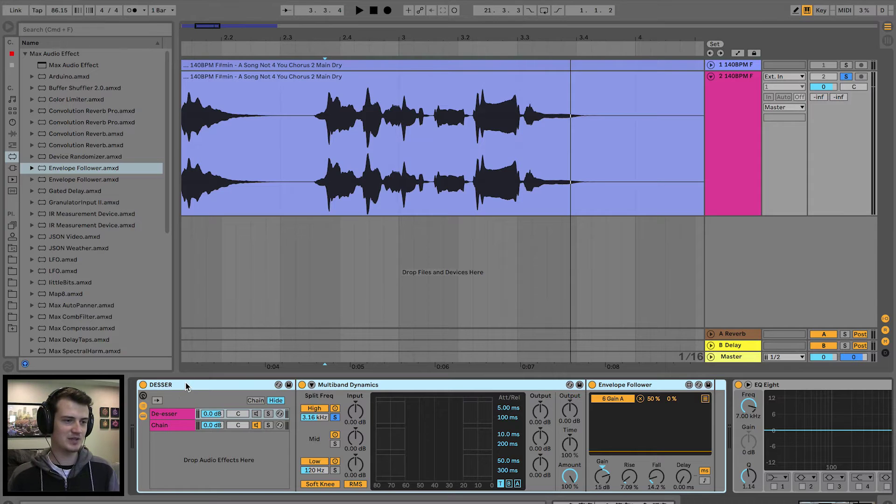
pyautogui.doubleClick(186, 385)
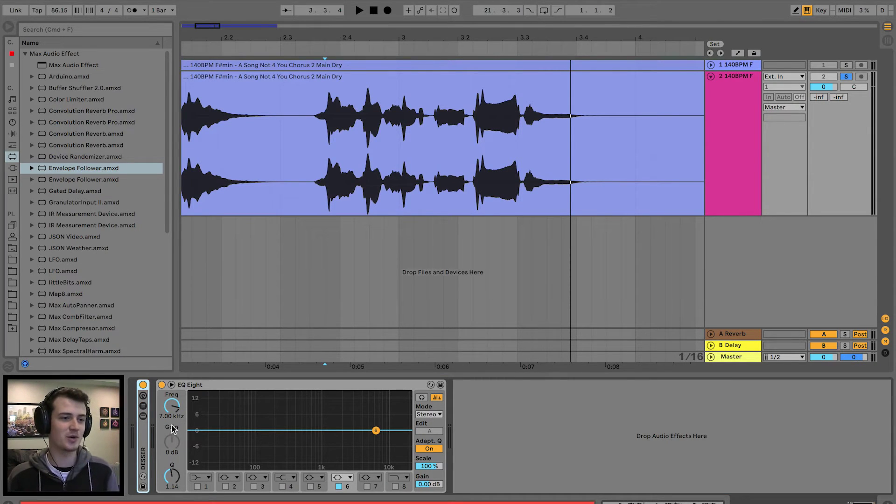
pyautogui.click(225, 448)
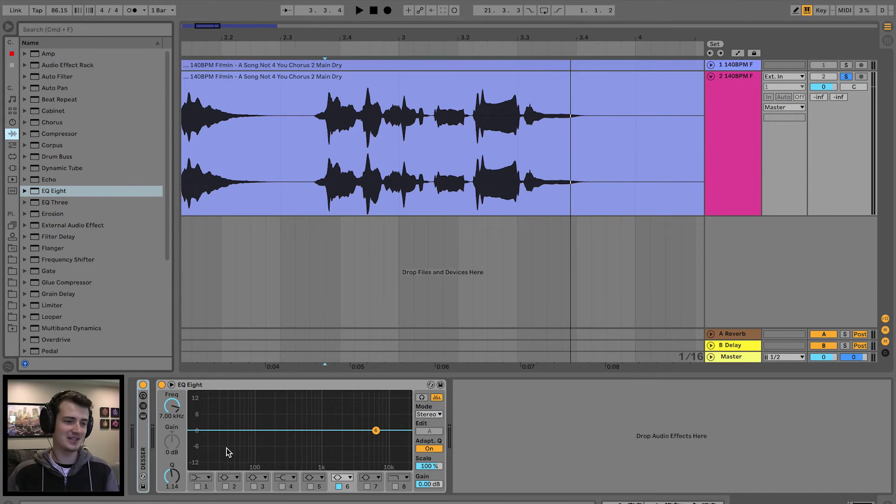
# Activate EQ Eight band 1 as a x4 low-cut filter and raise its cutoff to about 130 Hz while the vocal plays.
pyautogui.click(197, 486)
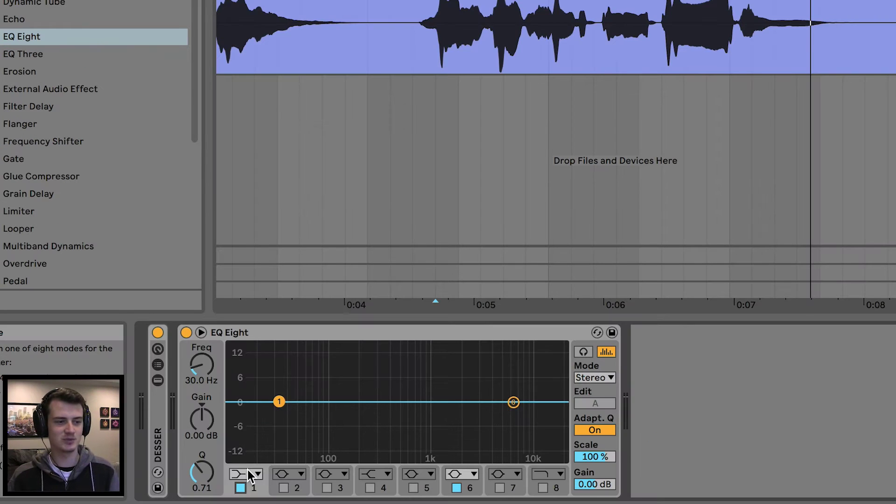
pyautogui.click(202, 475)
pyautogui.click(201, 488)
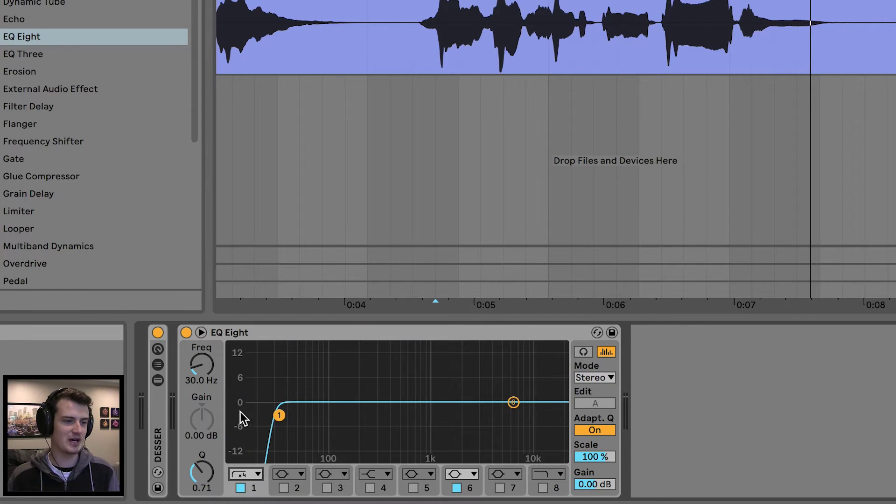
pyautogui.press('space')
pyautogui.moveTo(278, 415)
pyautogui.mouseDown()
pyautogui.moveTo(366, 414)
pyautogui.moveTo(341, 415)
pyautogui.mouseUp()
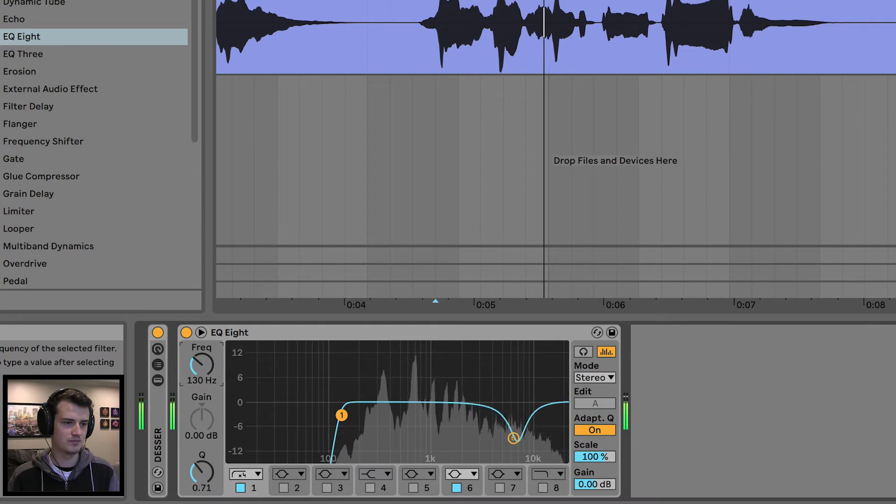
pyautogui.press('space')
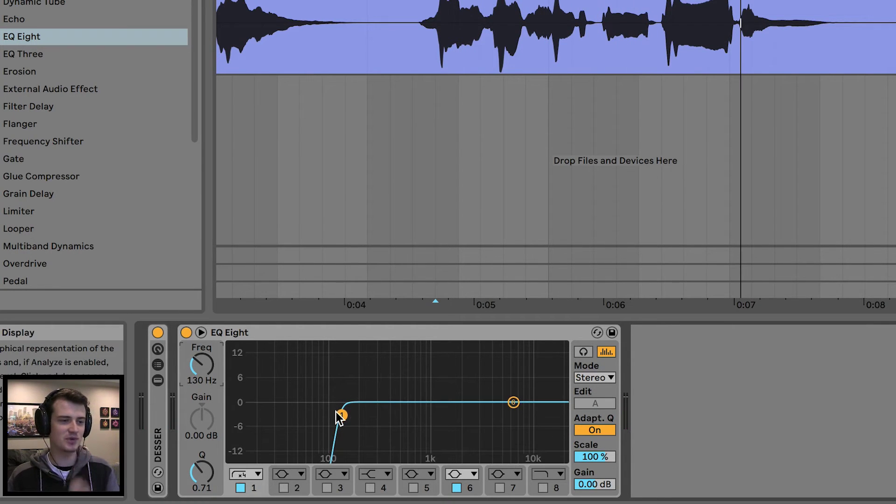
# Lower the cutoff of EQ Eight's band 1 low-cut filter to about 100 Hz, with a Q of about 0.7.
pyautogui.press('space')
pyautogui.moveTo(336, 412)
pyautogui.mouseDown()
pyautogui.moveTo(230, 414)
pyautogui.moveTo(332, 414)
pyautogui.mouseUp()
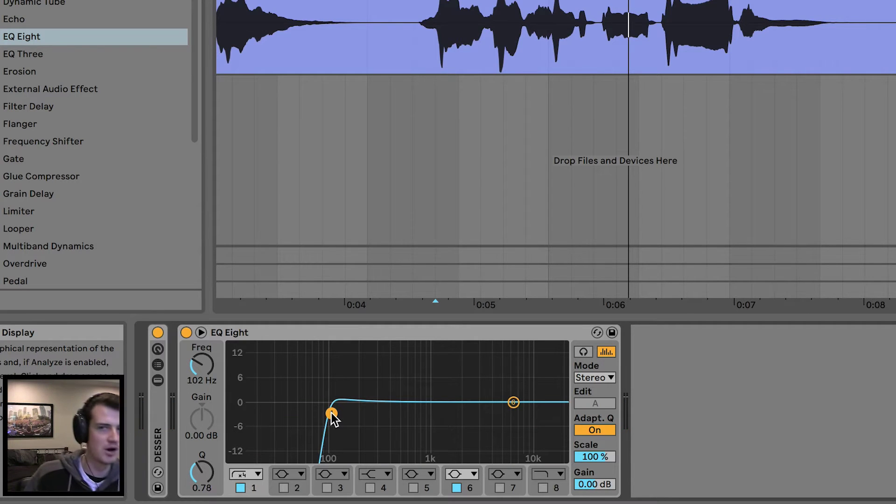
pyautogui.moveTo(333, 417); pyautogui.dragTo(330, 415)
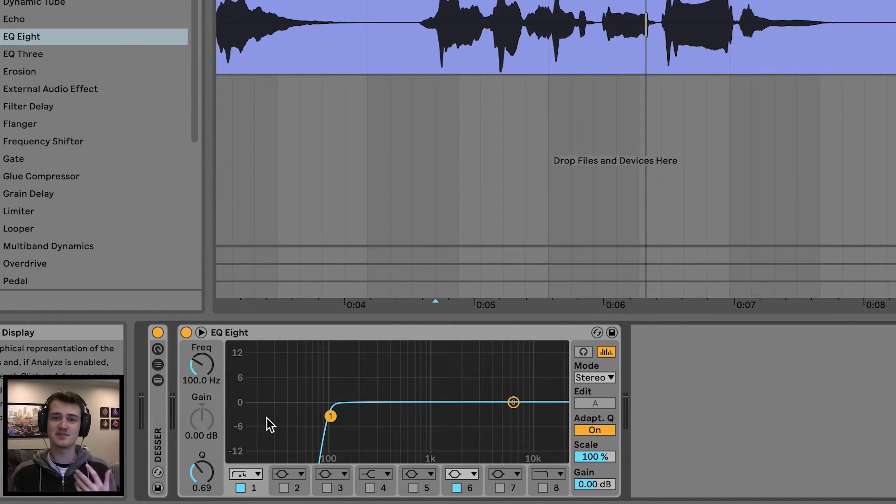
pyautogui.press('space')
pyautogui.moveTo(331, 416)
pyautogui.mouseDown()
pyautogui.moveTo(272, 420)
pyautogui.moveTo(329, 419)
pyautogui.mouseUp()
# Activate EQ Eight band 3 as a bell cut at about 255 Hz, with -3.60 dB gain and a Q of 1.72.
pyautogui.click(328, 488)
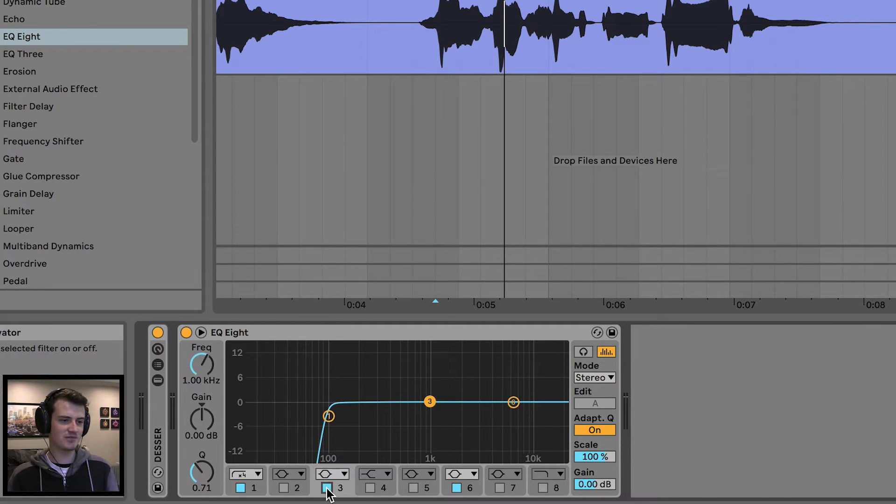
pyautogui.moveTo(426, 399); pyautogui.dragTo(381, 415)
pyautogui.press('space')
pyautogui.moveTo(208, 476); pyautogui.dragTo(208, 455)
pyautogui.moveTo(381, 413); pyautogui.dragTo(371, 415)
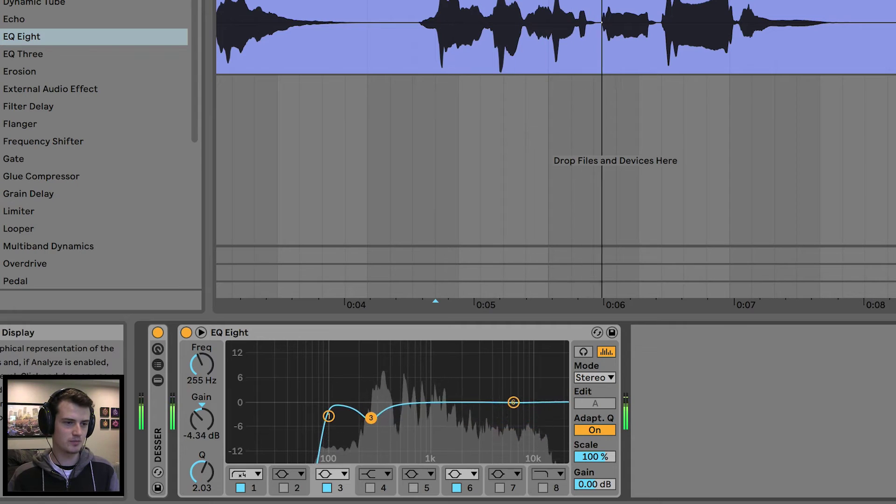
pyautogui.moveTo(213, 476); pyautogui.dragTo(212, 482)
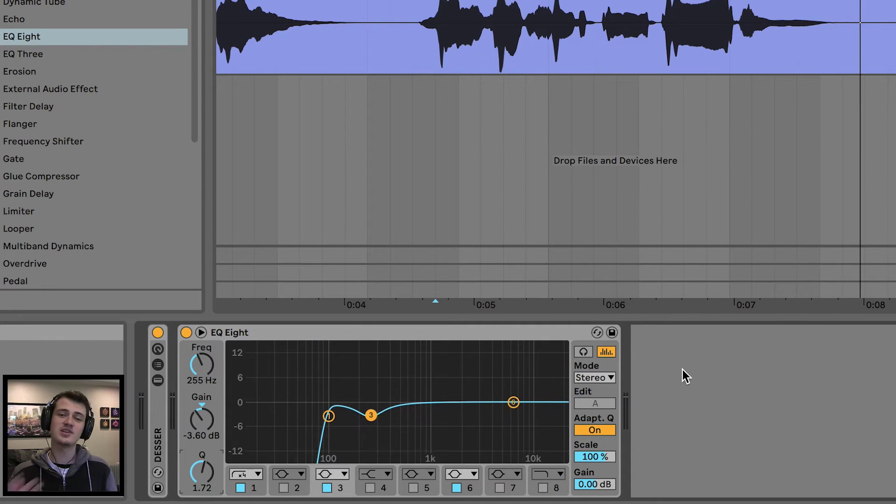
# Try a bell cut of about -4.83 dB at 1.70 kHz with EQ Eight band 5, and deactivate the band.
pyautogui.click(413, 488)
pyautogui.moveTo(339, 405); pyautogui.dragTo(462, 426)
pyautogui.doubleClick(462, 425)
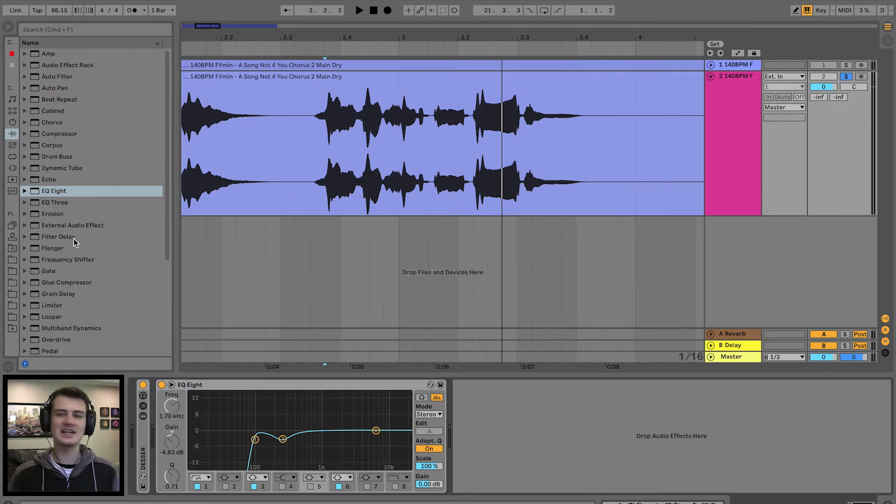
# Add a Saturator after the EQ Eight and set its Drive to about 3.43 dB.
pyautogui.scroll(-5, 74, 238)
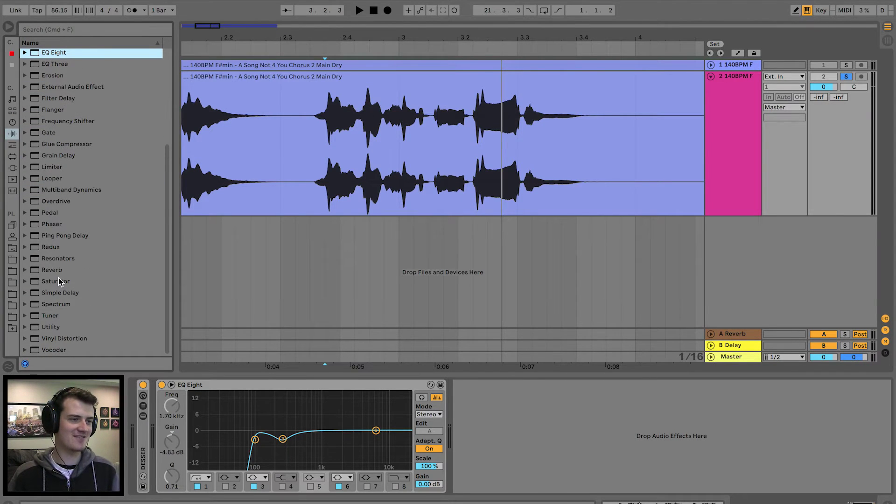
pyautogui.doubleClick(58, 280)
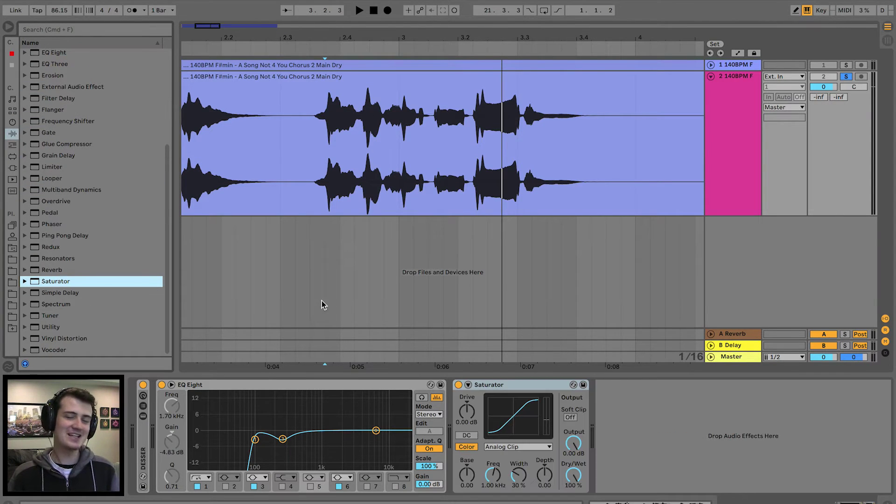
pyautogui.click(461, 409)
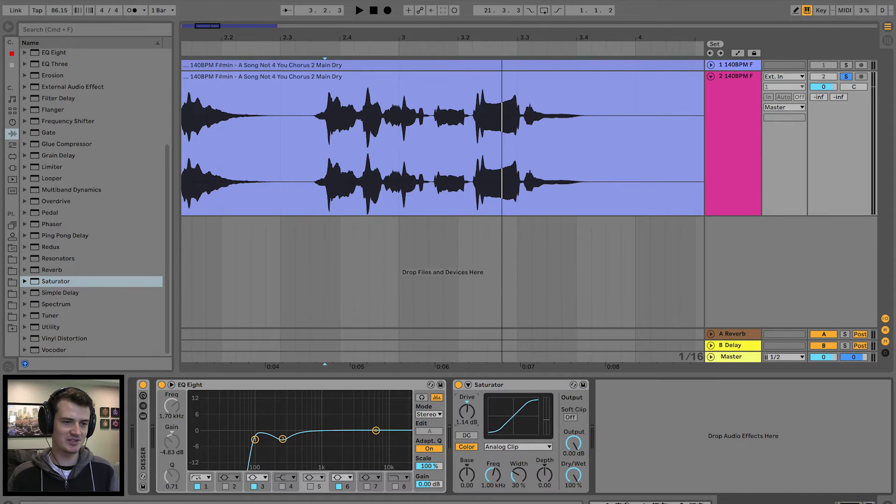
pyautogui.moveTo(461, 409); pyautogui.dragTo(461, 415)
# Raise the Saturator's Base to about 1.14 while the vocal plays, and turn on its DC filter.
pyautogui.press('space')
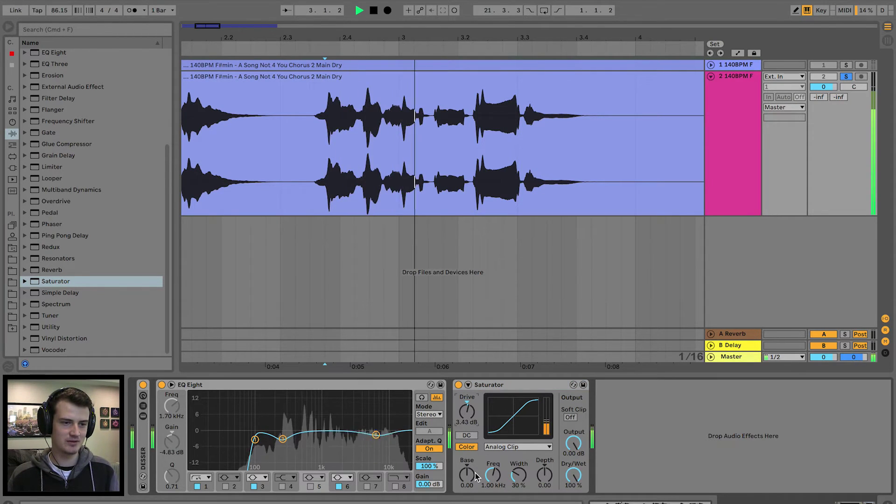
pyautogui.moveTo(467, 473); pyautogui.dragTo(470, 476)
pyautogui.press('space')
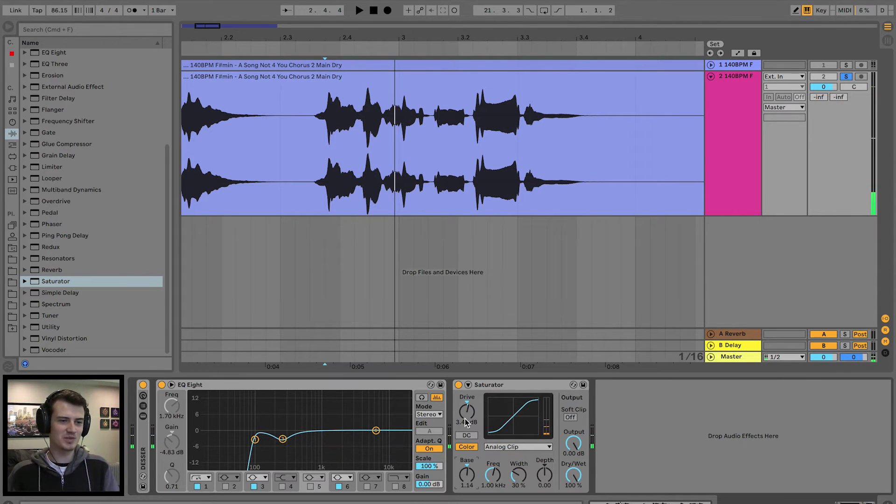
pyautogui.click(467, 435)
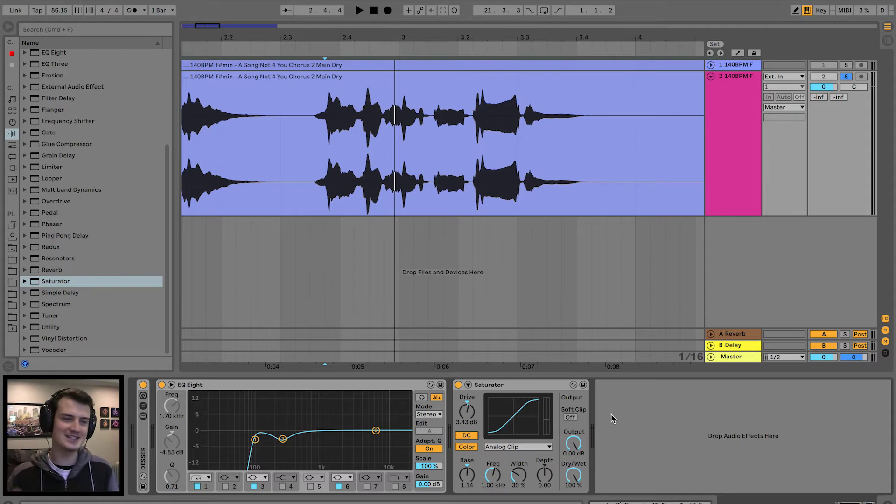
# Add Multiband Dynamics after the Saturator and load the A Standard Multiband Comp preset into it.
pyautogui.click(62, 188)
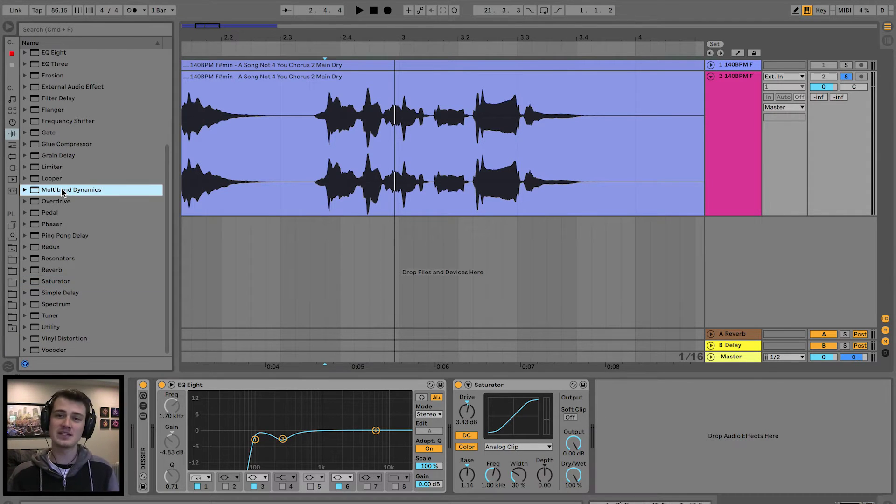
pyautogui.moveTo(58, 191); pyautogui.dragTo(664, 412)
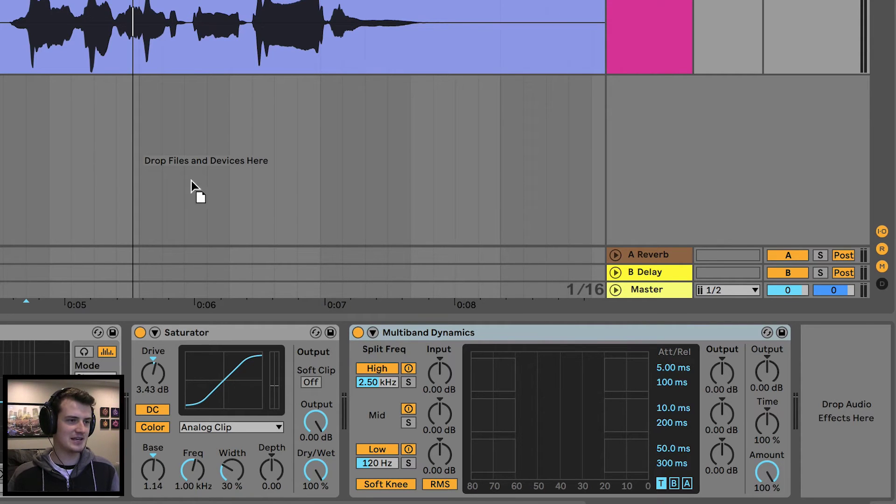
pyautogui.moveTo(191, 180); pyautogui.dragTo(552, 334)
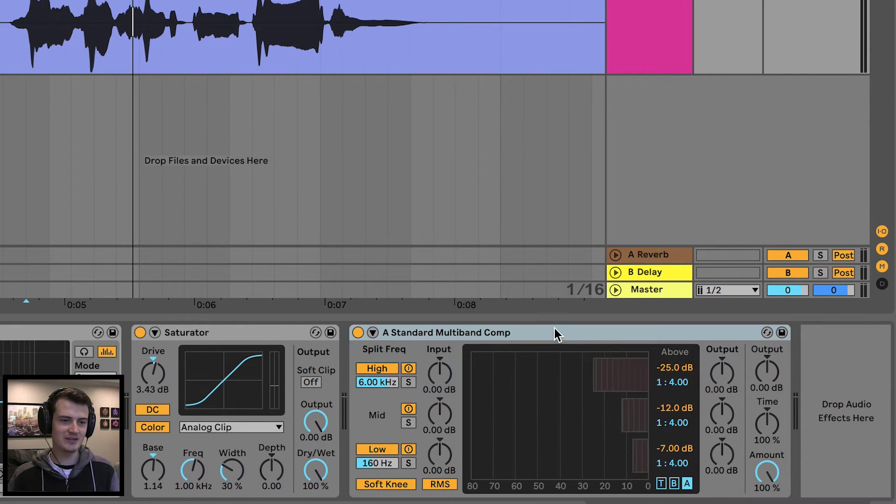
# Set the multiband compressor's Above thresholds to -17.5 dB for high, -10.6 dB for mid and -28.8 dB for low during looped playback.
pyautogui.press('space')
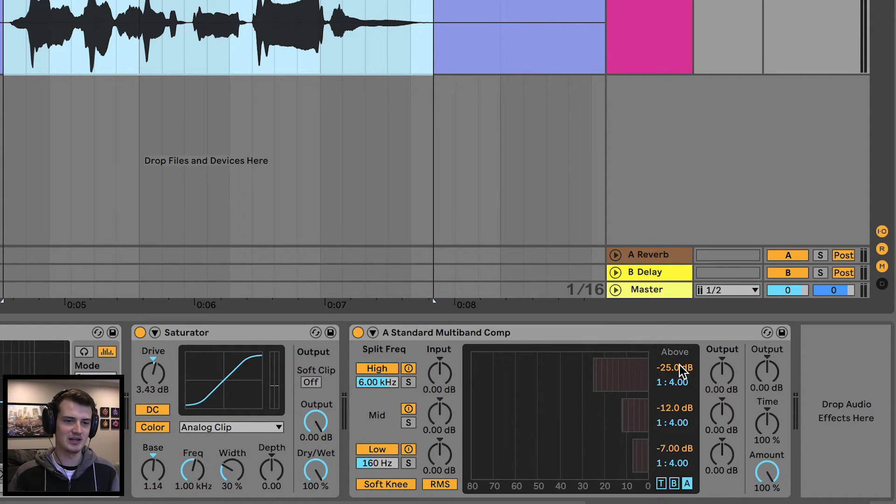
pyautogui.press('space')
pyautogui.moveTo(678, 365); pyautogui.dragTo(678, 331)
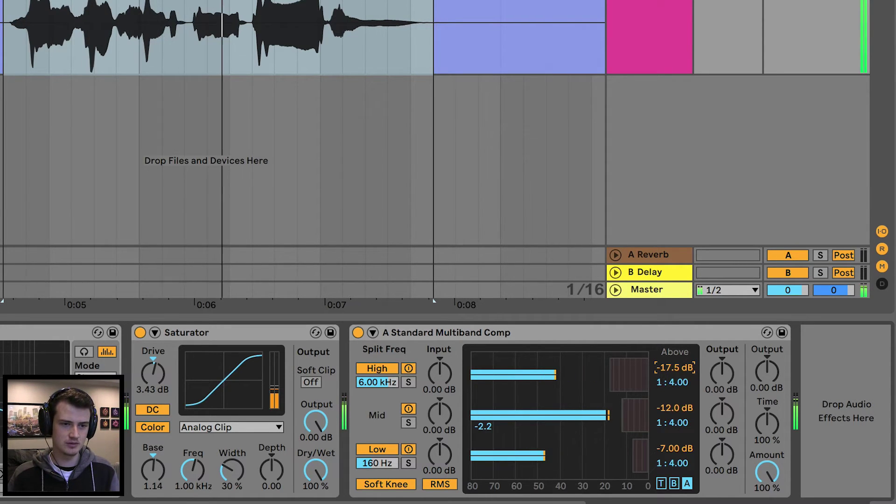
pyautogui.moveTo(672, 401)
pyautogui.mouseDown()
pyautogui.moveTo(672, 387)
pyautogui.moveTo(675, 413)
pyautogui.mouseUp()
pyautogui.moveTo(675, 448); pyautogui.dragTo(675, 480)
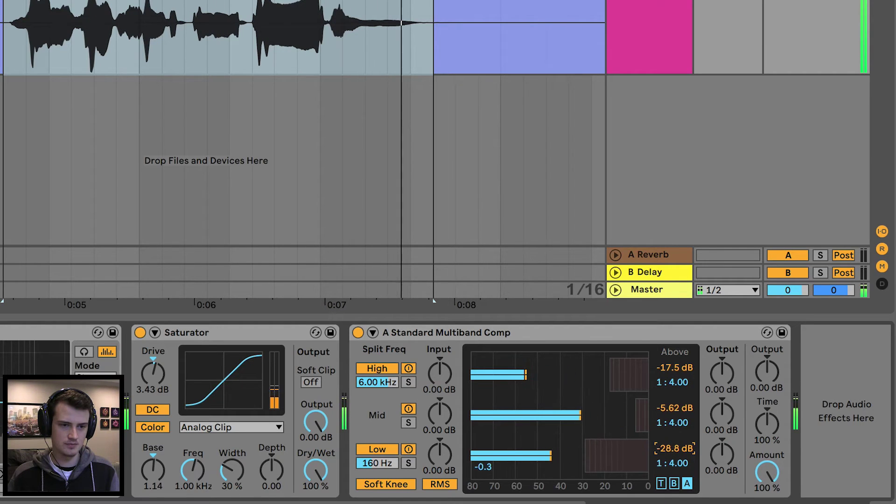
pyautogui.moveTo(675, 407); pyautogui.dragTo(675, 403)
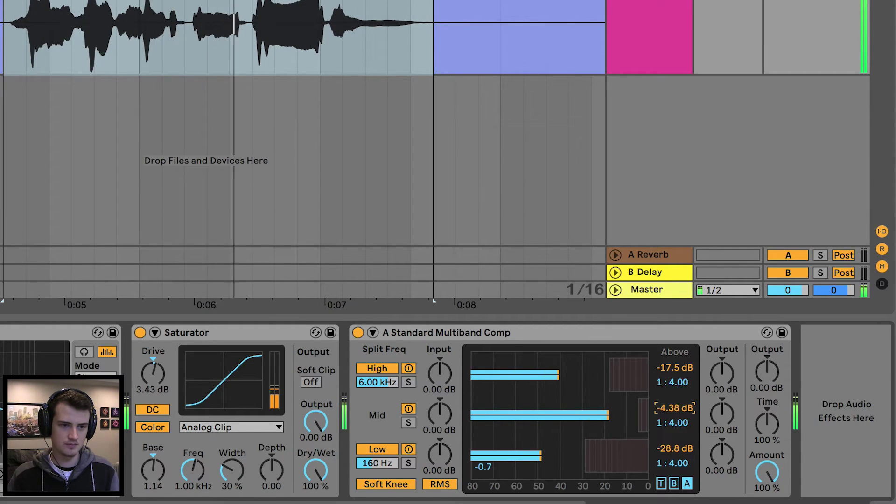
pyautogui.moveTo(675, 407)
pyautogui.mouseDown()
pyautogui.moveTo(675, 438)
pyautogui.moveTo(675, 413)
pyautogui.moveTo(682, 416)
pyautogui.mouseUp()
pyautogui.press('space')
# Compare the looped vocal with the multiband compressor bypassed and active, leaving the device switched on.
pyautogui.press('space')
pyautogui.press('space')
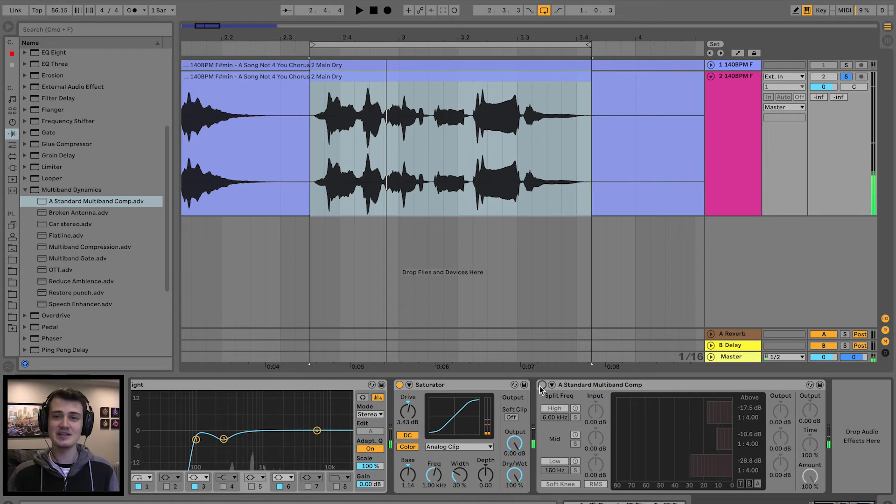
pyautogui.click(357, 332)
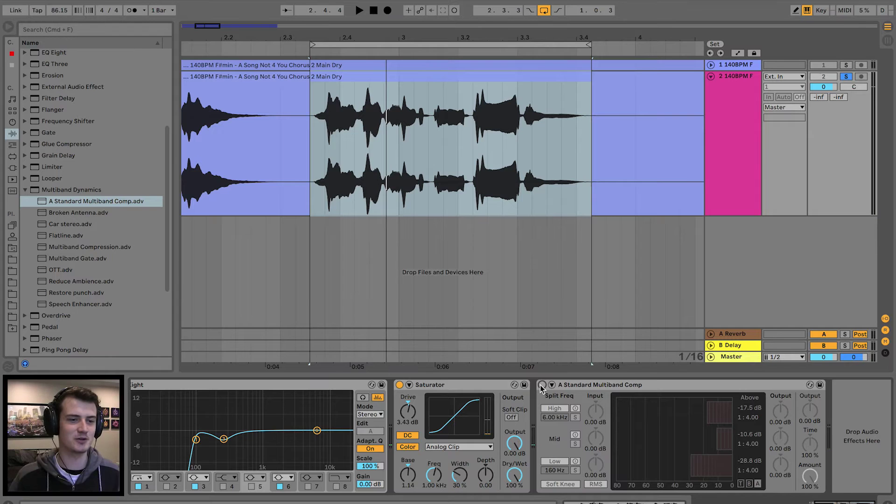
pyautogui.press('space')
pyautogui.click(541, 385)
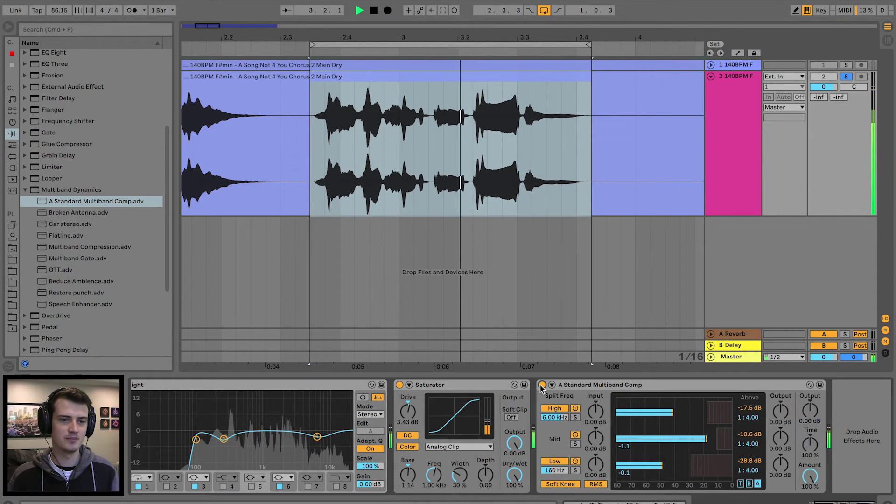
pyautogui.press('space')
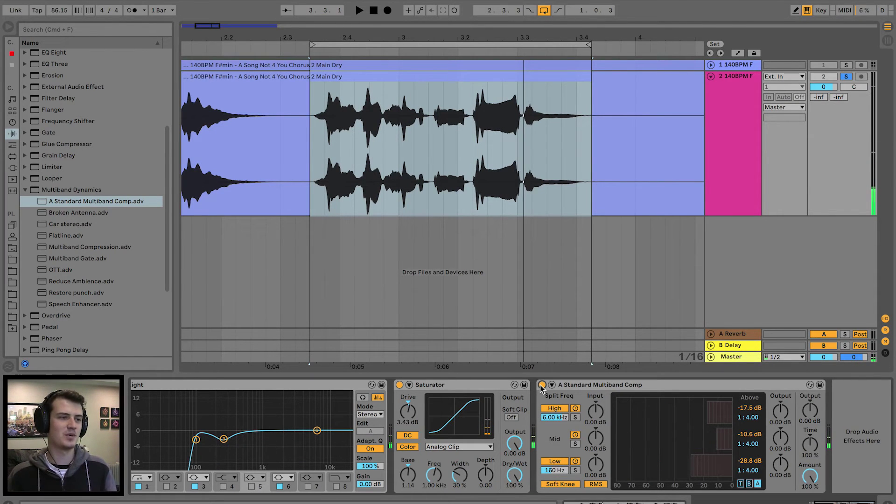
# Add the Glue Compressor preset Bass - Punch at the end of the chain and shorten its attack.
pyautogui.click(25, 190)
pyautogui.click(24, 143)
pyautogui.moveTo(107, 179); pyautogui.dragTo(845, 441)
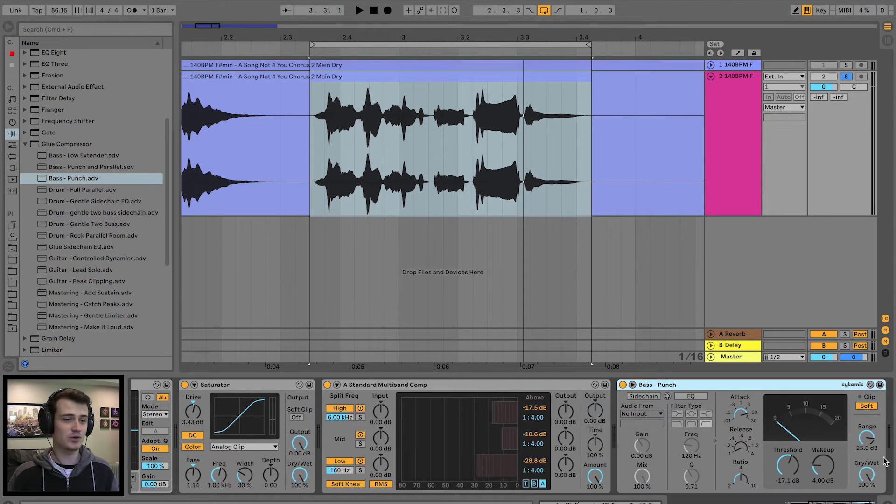
pyautogui.hscroll(2, 737, 437)
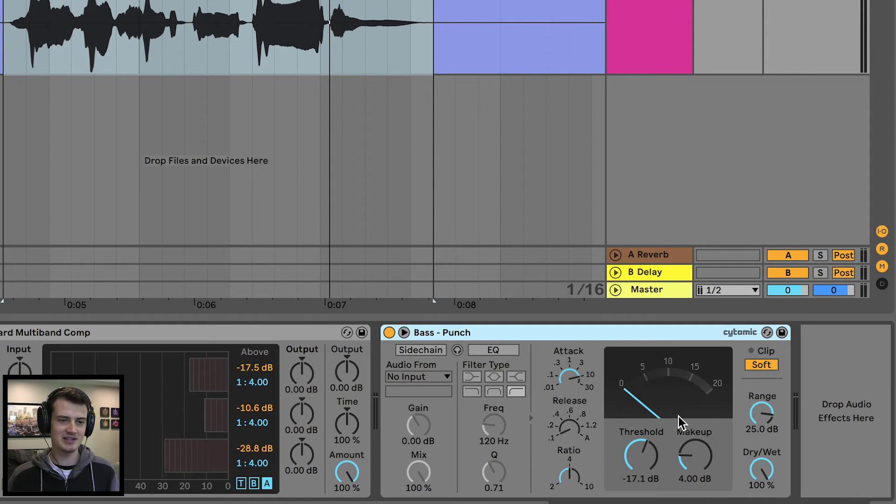
pyautogui.click(569, 376)
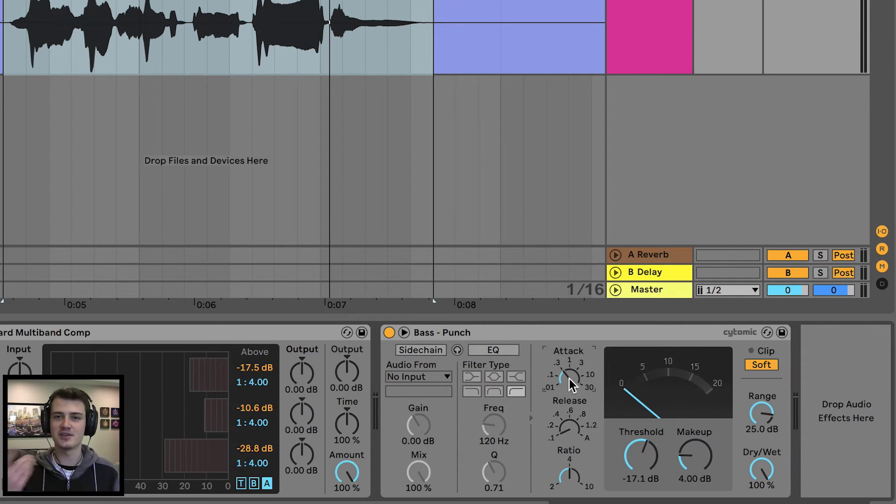
# Try the Glue Compressor's threshold at -12.7 dB and at -40.0 dB while the vocal plays.
pyautogui.press('space')
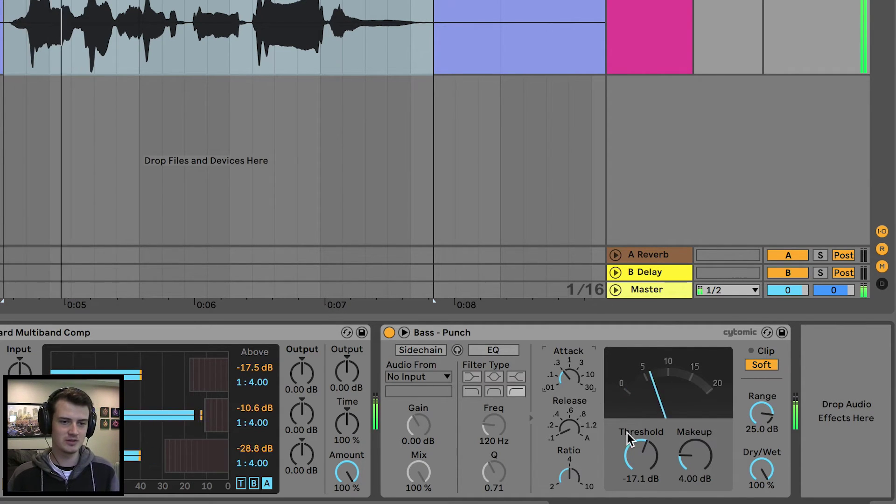
pyautogui.moveTo(630, 434); pyautogui.dragTo(594, 397)
pyautogui.moveTo(644, 456)
pyautogui.mouseDown()
pyautogui.moveTo(644, 448)
pyautogui.moveTo(644, 456)
pyautogui.mouseUp()
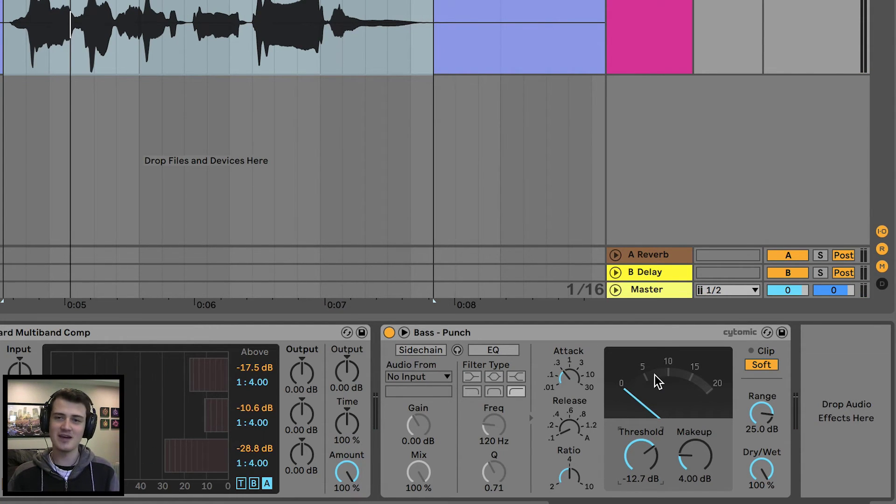
pyautogui.moveTo(661, 452); pyautogui.dragTo(662, 500)
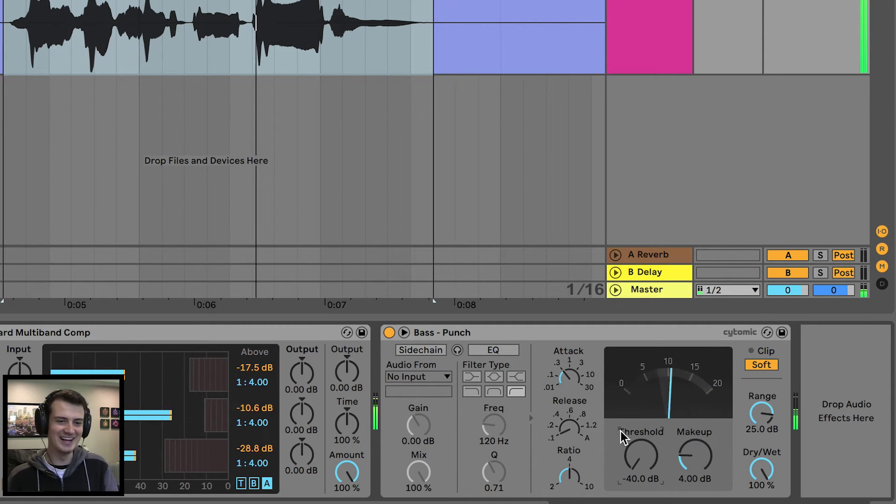
# Set the Glue Compressor's threshold to -14.3 dB and its makeup gain to 4.29 dB.
pyautogui.moveTo(619, 428); pyautogui.dragTo(619, 393)
pyautogui.moveTo(637, 452); pyautogui.dragTo(694, 472)
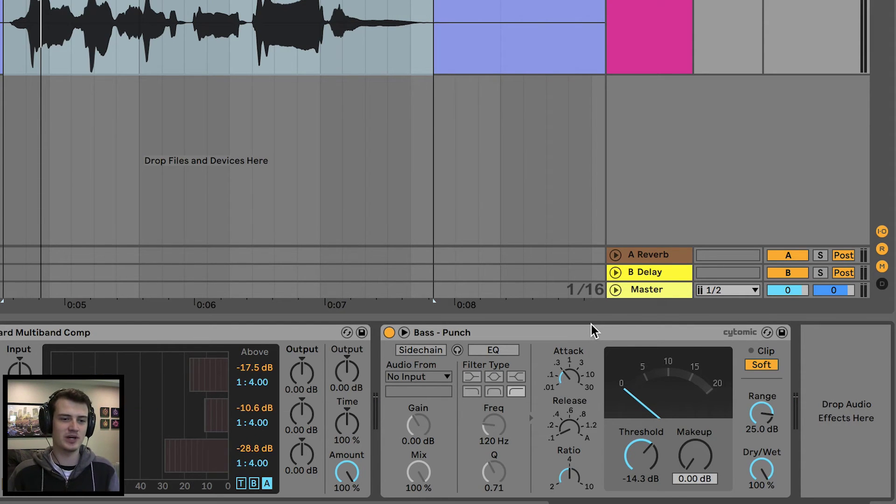
pyautogui.moveTo(681, 455); pyautogui.dragTo(682, 440)
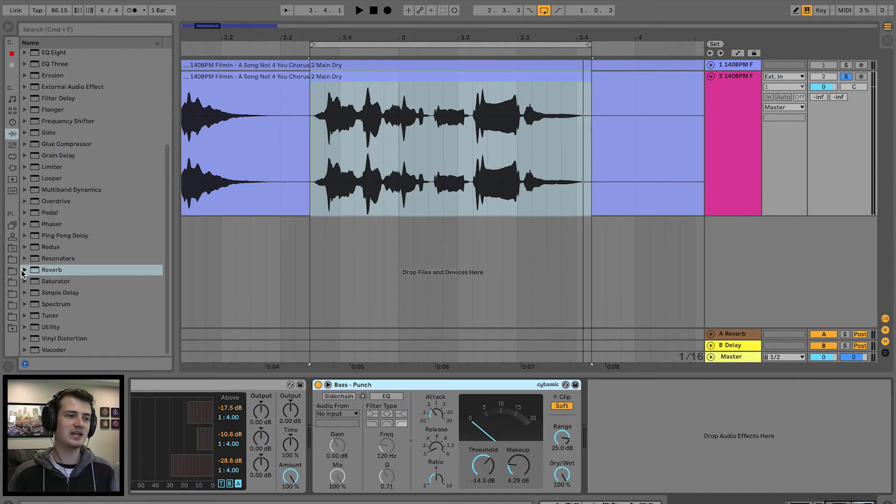
# Add the Ballad Reverb hall preset after the Glue Compressor and listen to it on the looped vocal.
pyautogui.click(23, 270)
pyautogui.click(33, 281)
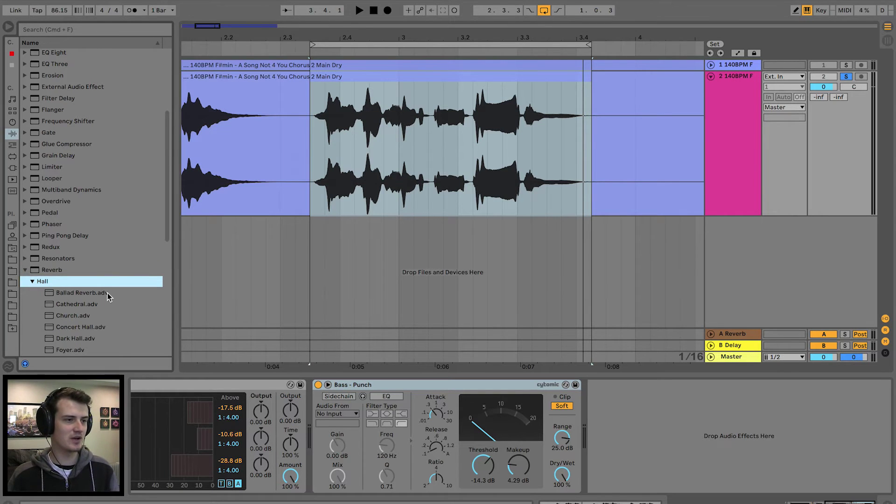
pyautogui.moveTo(77, 293); pyautogui.dragTo(743, 433)
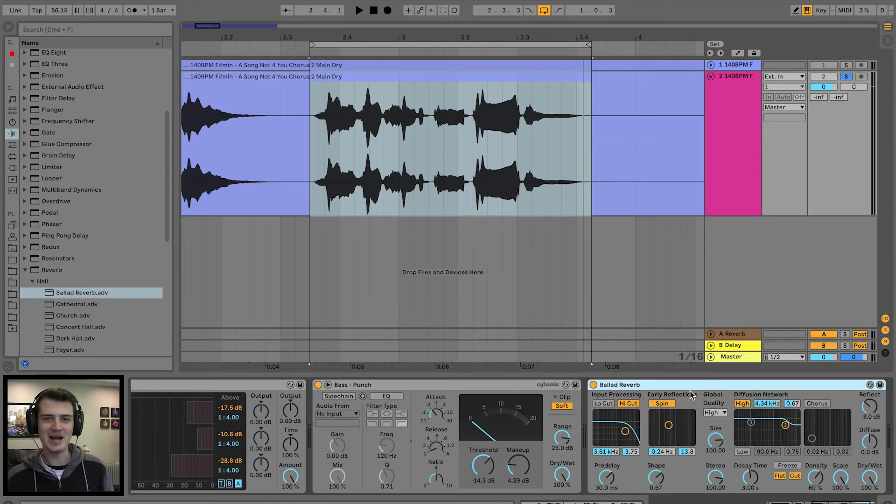
pyautogui.press('space')
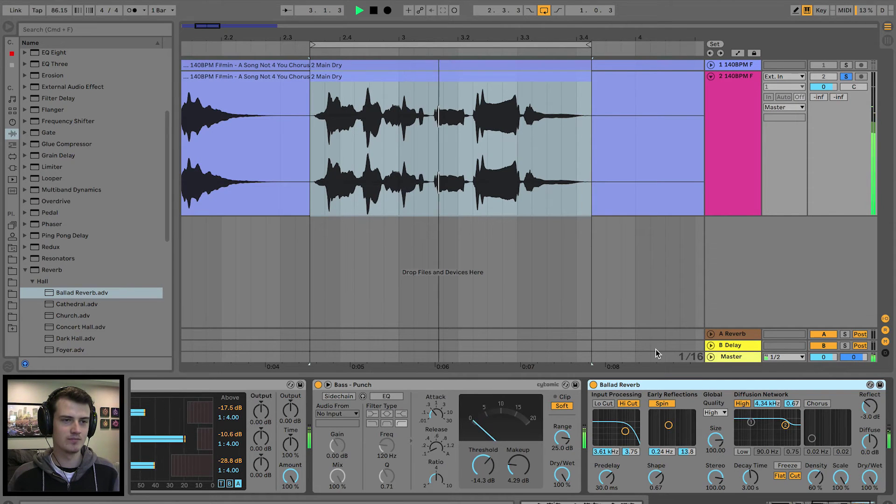
pyautogui.press('space')
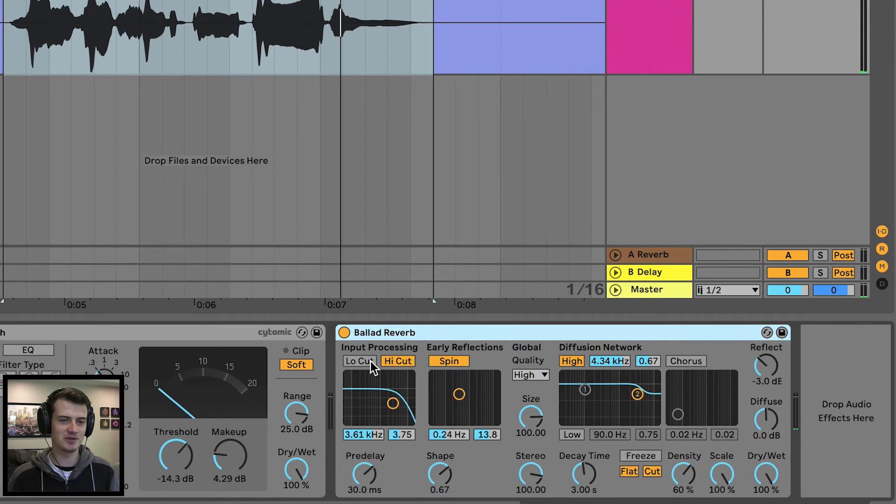
pyautogui.press('space')
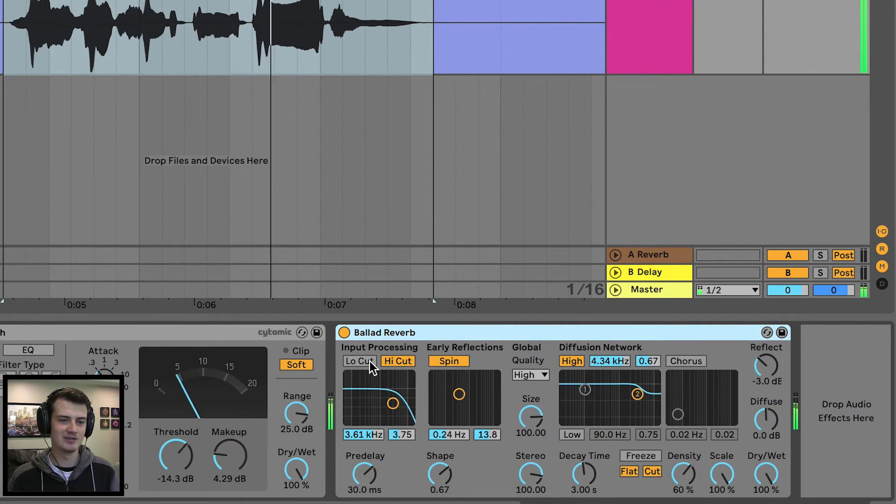
pyautogui.press('space')
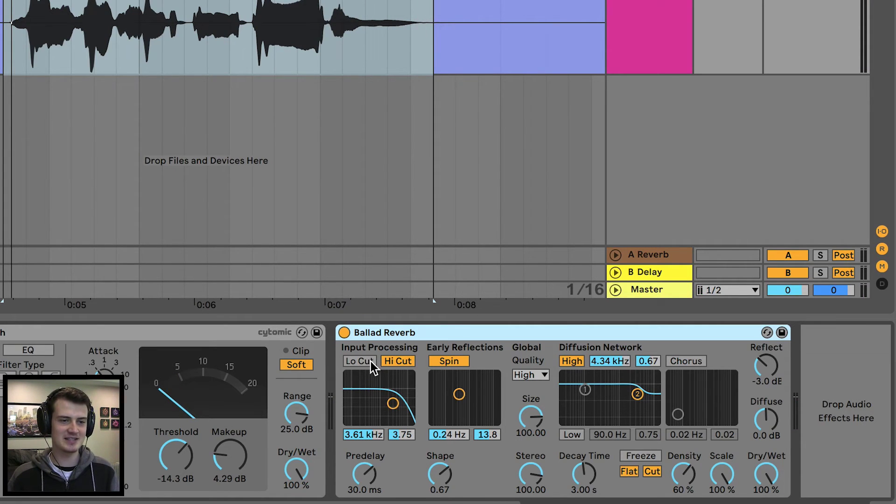
# Switch the reverb's input filter from high cut to low cut at 1.77 kHz, width 3.51, and shorten the decay time to 1.07 s.
pyautogui.click(360, 363)
pyautogui.click(398, 361)
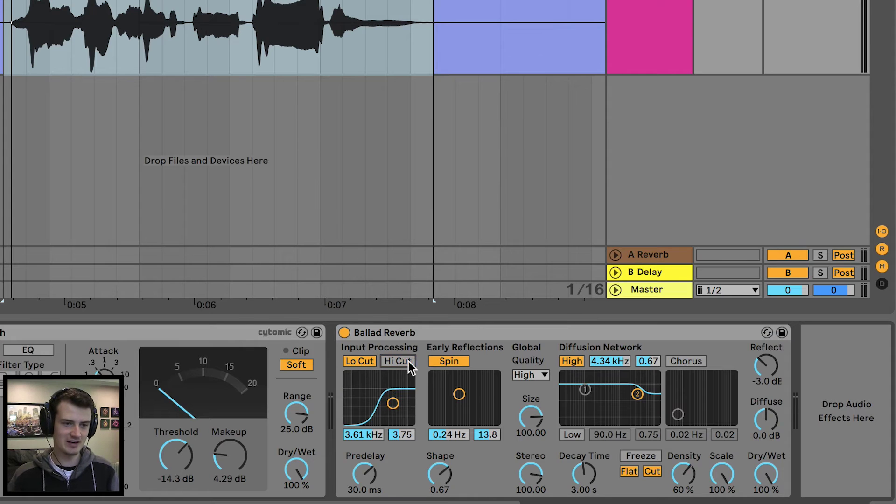
pyautogui.moveTo(391, 410); pyautogui.dragTo(386, 410)
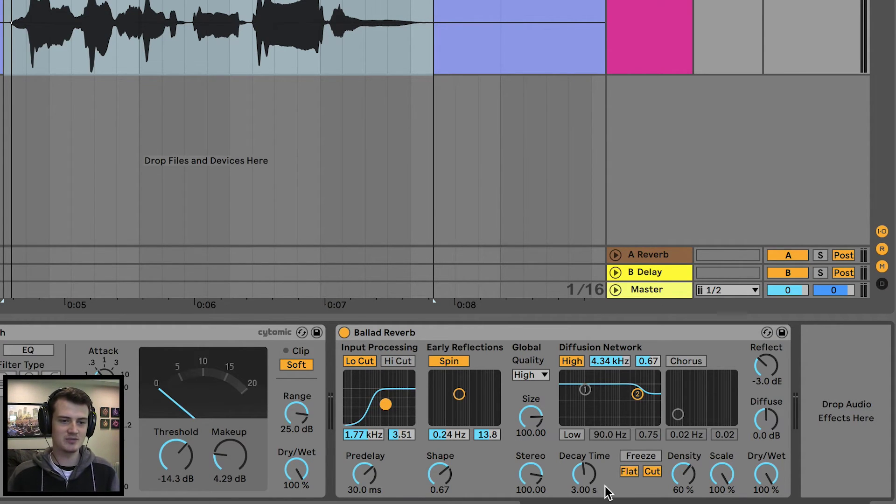
pyautogui.click(584, 475)
pyautogui.moveTo(584, 474); pyautogui.dragTo(584, 483)
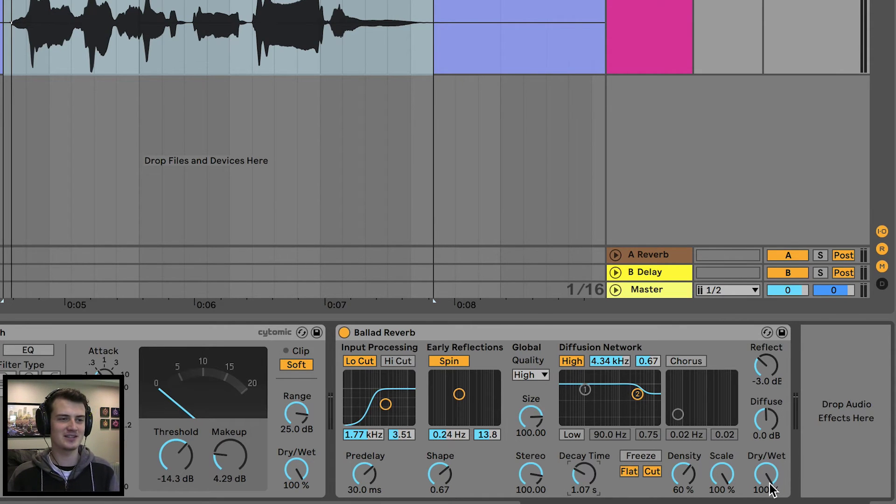
# Set the reverb's dry/wet mix to 44% and its decay time to 851 ms while the vocal plays.
pyautogui.press('space')
pyautogui.moveTo(769, 487); pyautogui.dragTo(769, 501)
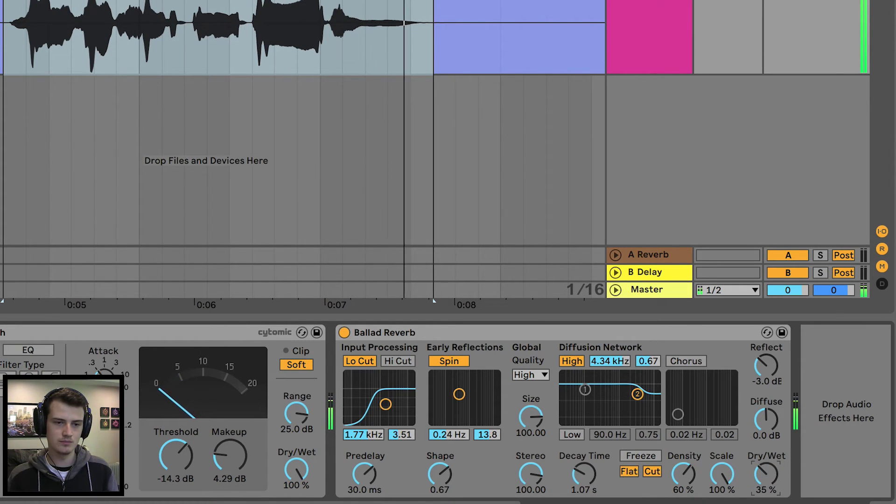
pyautogui.moveTo(767, 481); pyautogui.dragTo(768, 479)
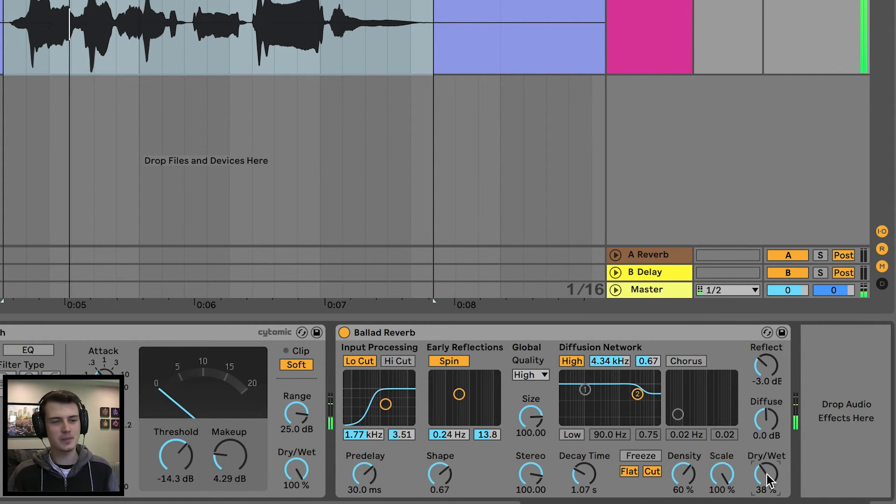
pyautogui.moveTo(772, 481); pyautogui.dragTo(772, 483)
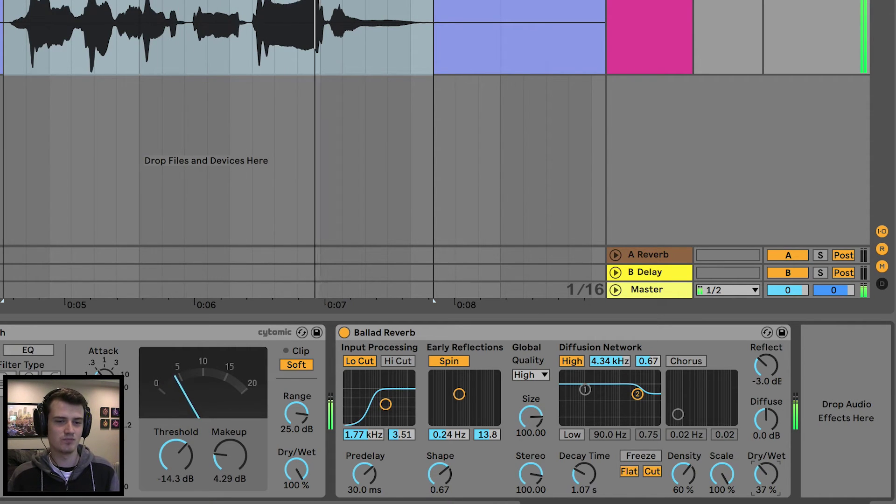
pyautogui.moveTo(769, 467); pyautogui.dragTo(769, 461)
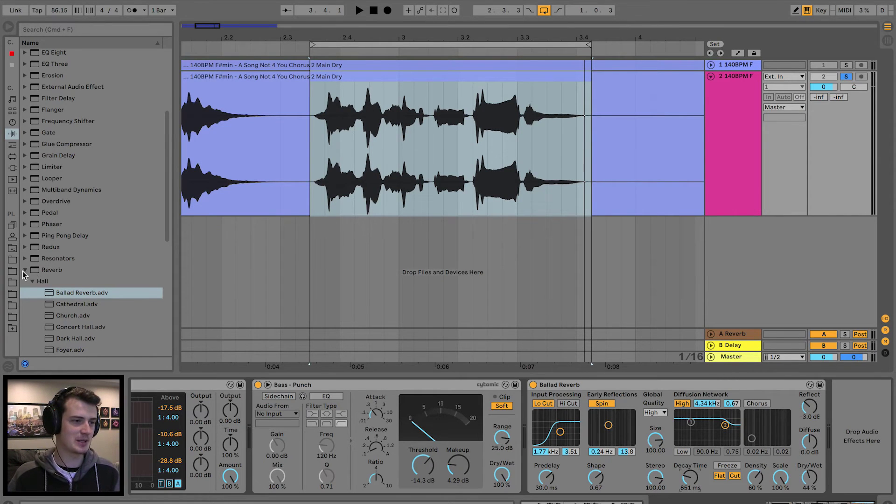
# Add a Ping Pong Delay after the reverb, switch it from sync to time mode and set its feedback to 18%.
pyautogui.click(25, 270)
pyautogui.moveTo(54, 236); pyautogui.dragTo(863, 429)
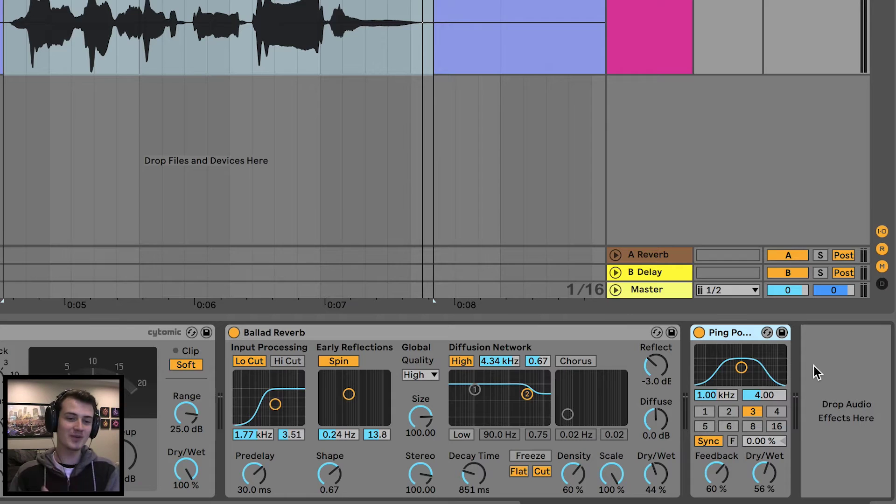
pyautogui.click(707, 442)
pyautogui.click(753, 440)
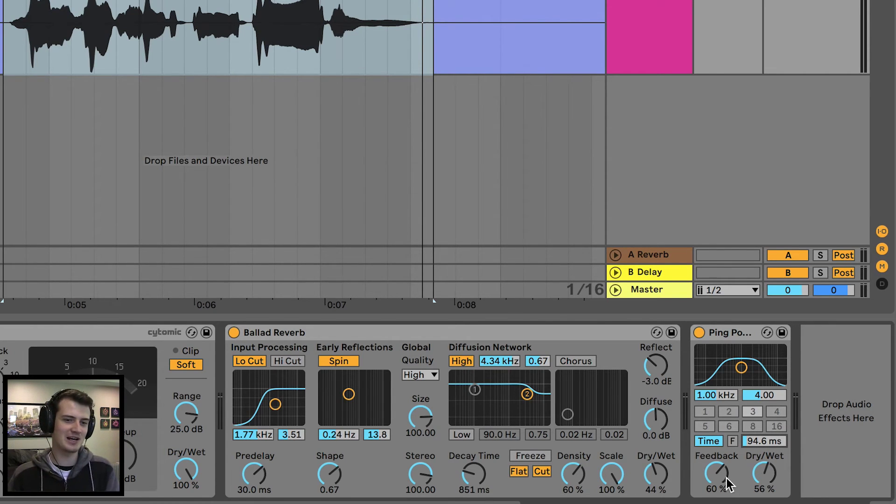
pyautogui.moveTo(719, 472); pyautogui.dragTo(719, 495)
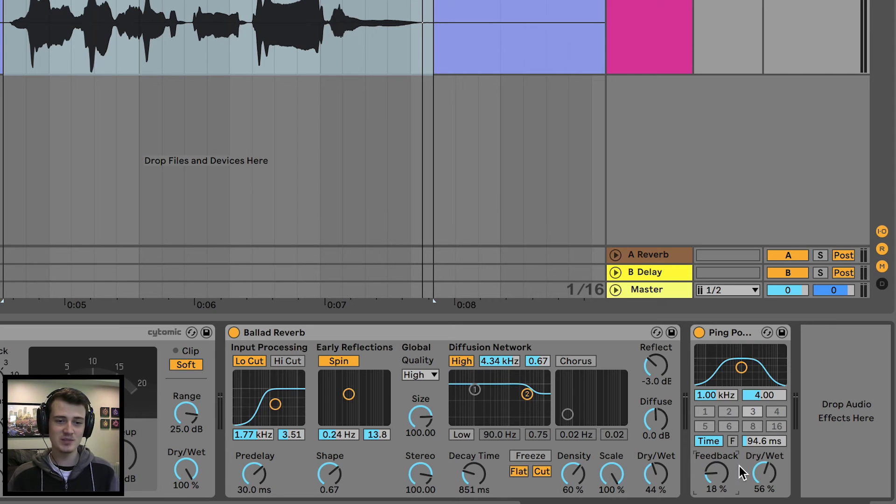
# Set the Ping Pong Delay's time to 24.4 ms, feedback to 24% and dry/wet to 30% while the vocal plays.
pyautogui.press('space')
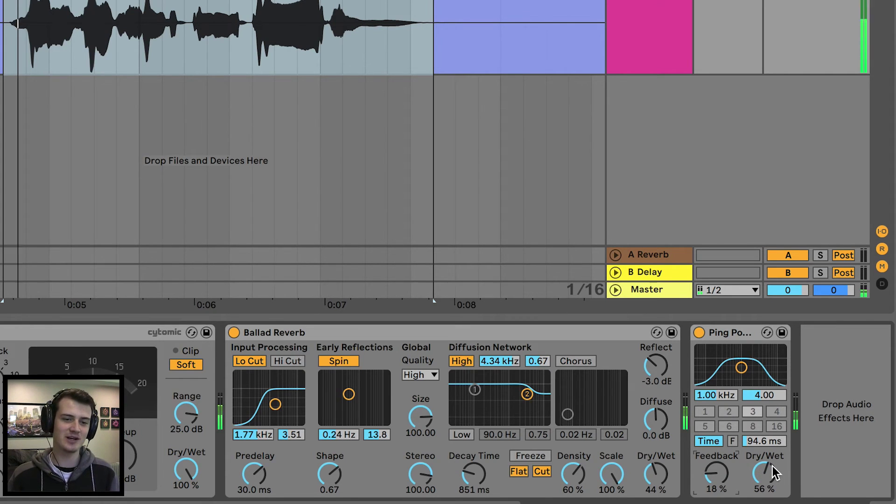
pyautogui.moveTo(766, 469); pyautogui.dragTo(765, 487)
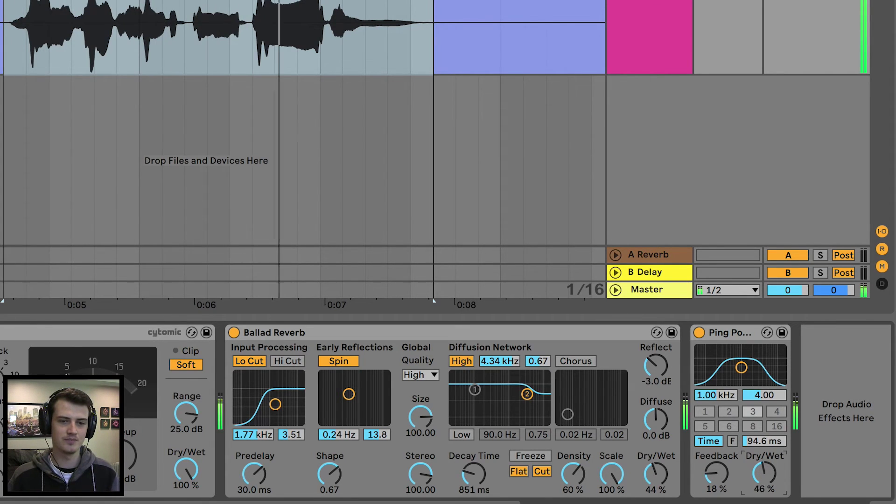
pyautogui.scroll(-2, 766, 466)
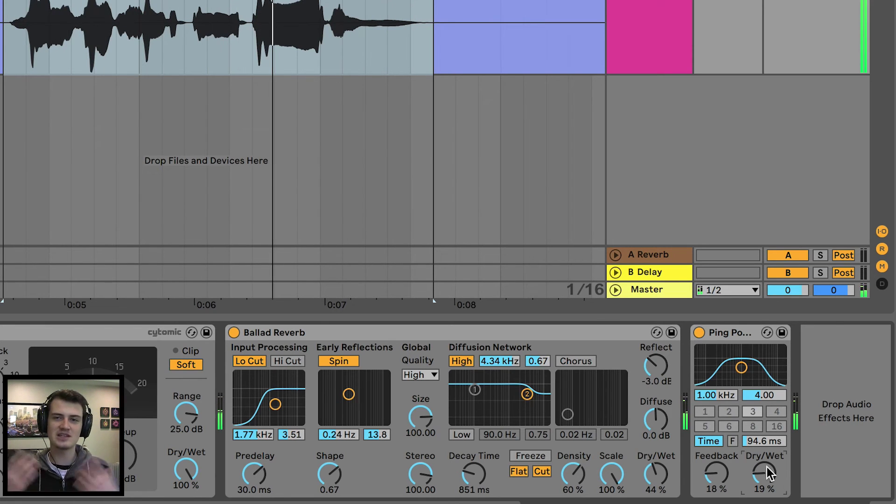
pyautogui.moveTo(768, 441); pyautogui.dragTo(768, 469)
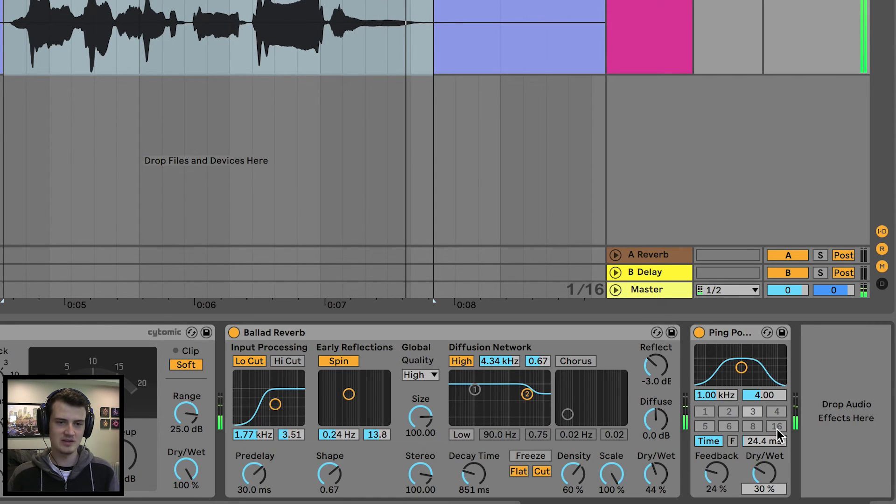
# Compare the vocal with the Ping Pong Delay bypassed and active, and set the delay's dry/wet mix to 25%.
pyautogui.click(699, 332)
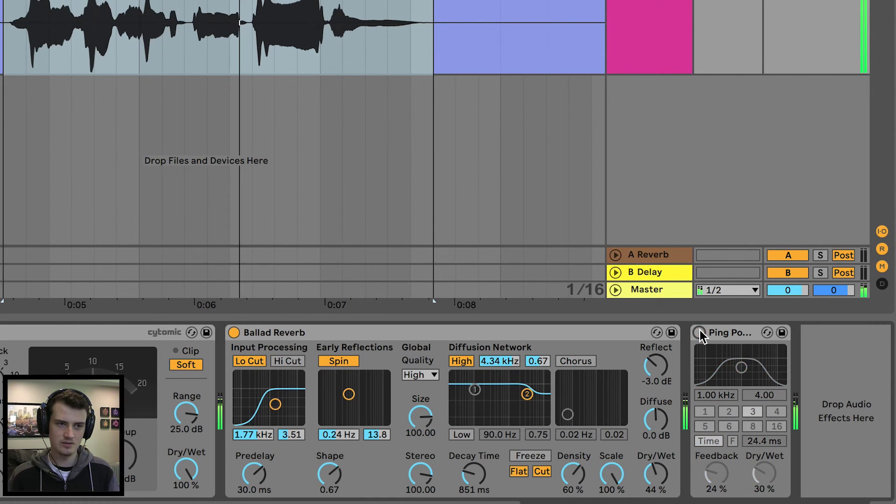
pyautogui.click(699, 332)
pyautogui.moveTo(757, 469); pyautogui.dragTo(769, 478)
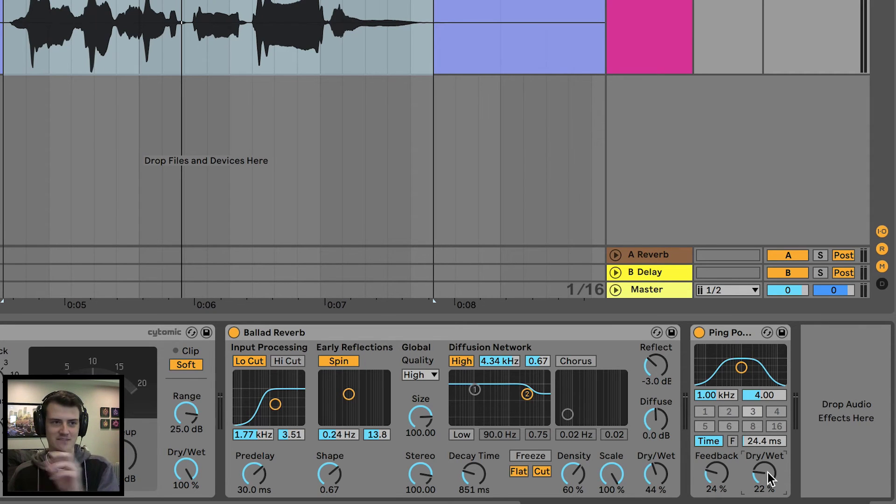
pyautogui.moveTo(768, 478); pyautogui.dragTo(769, 471)
pyautogui.press('space')
pyautogui.click(712, 473)
pyautogui.press('space')
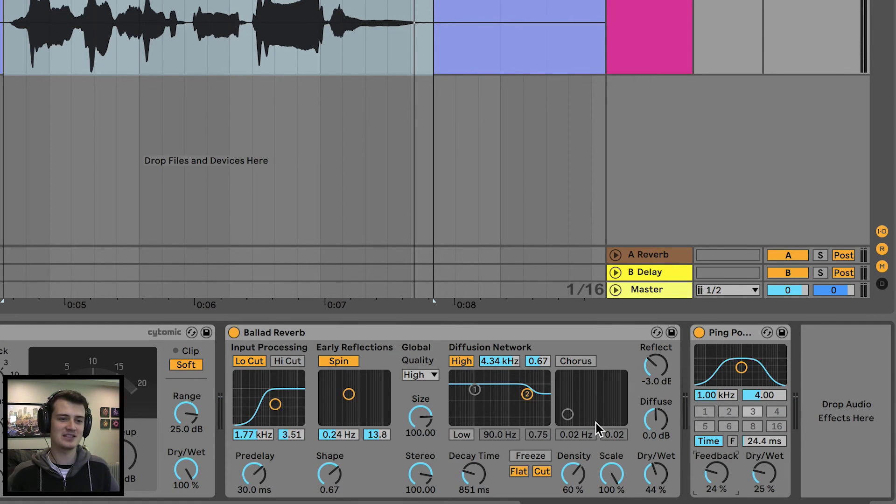
# Add an EQ Eight after the Ping Pong Delay at the end of the chain.
pyautogui.hscroll(5, 595, 422)
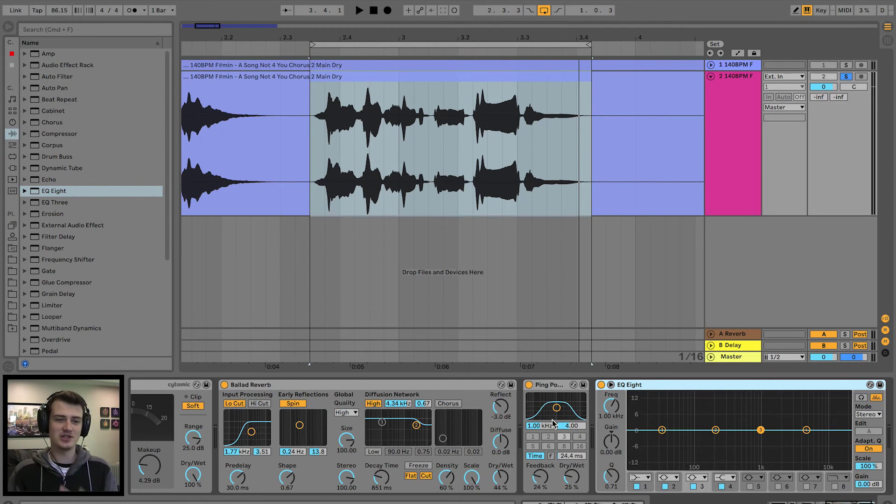
pyautogui.hscroll(2, 552, 423)
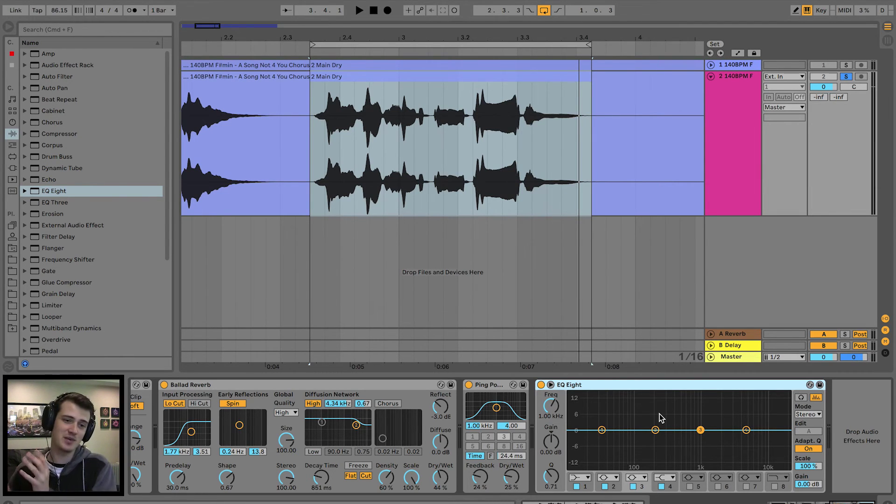
# Unfold the first vocal track, examine its final EQ Eight curve, and return to the second track's device chain.
pyautogui.click(710, 65)
pyautogui.click(739, 149)
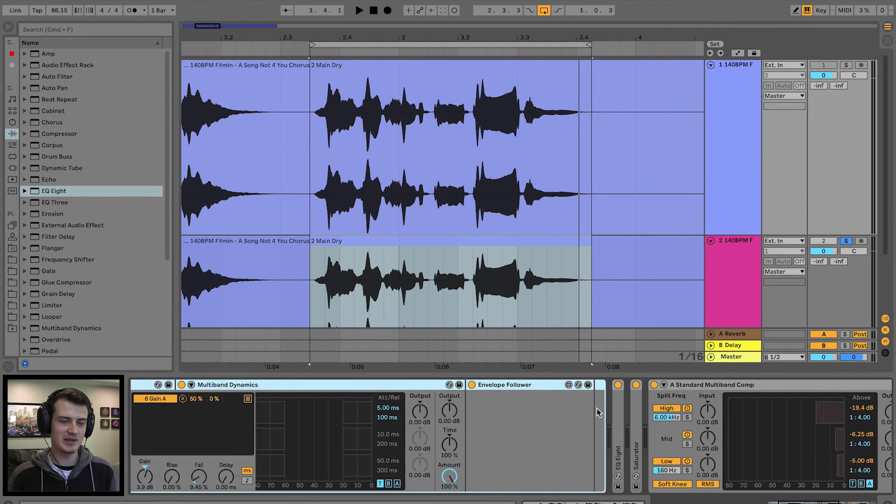
pyautogui.hscroll(5, 597, 412)
pyautogui.doubleClick(814, 435)
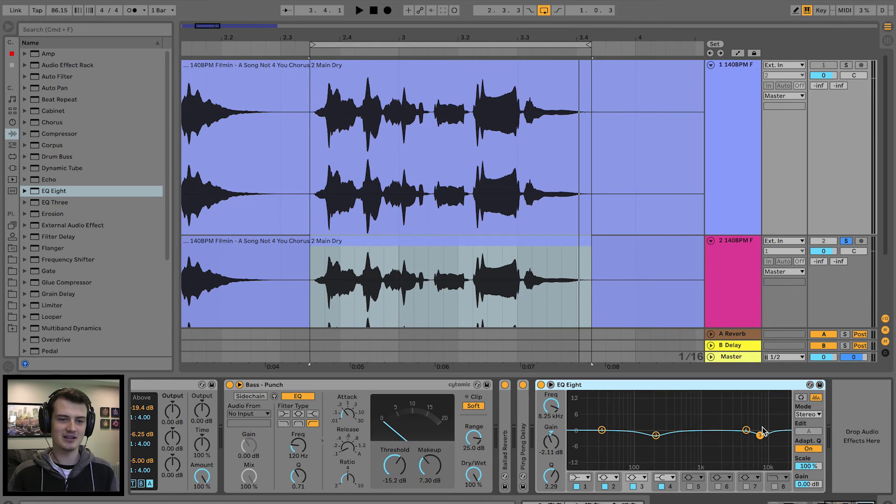
pyautogui.click(744, 277)
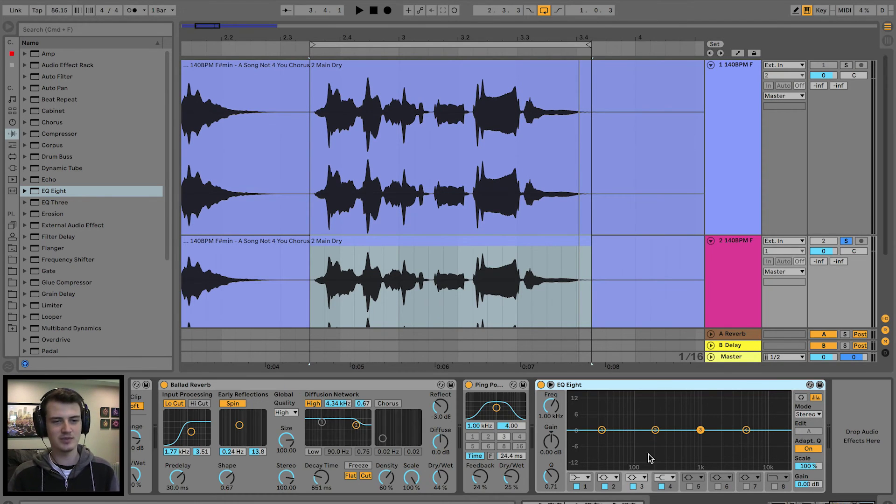
# Cut band 2 of the final EQ Eight by 3.10 dB at 202 Hz while the vocal plays.
pyautogui.press('space')
pyautogui.moveTo(655, 429); pyautogui.dragTo(655, 438)
pyautogui.press('space')
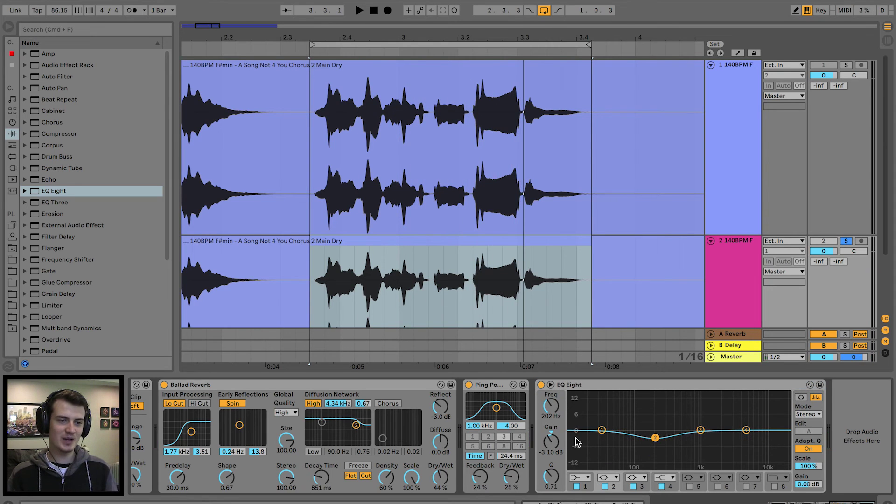
# Review the earlier devices in the chain, and make band 1 of the final EQ Eight a low cut at 124 Hz.
pyautogui.hscroll(-15, 569, 447)
pyautogui.hscroll(-10, 569, 447)
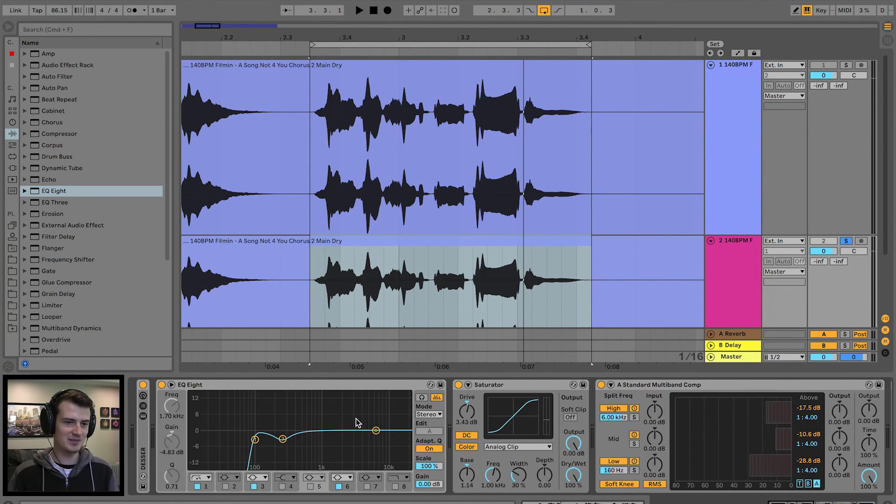
pyautogui.hscroll(10, 357, 422)
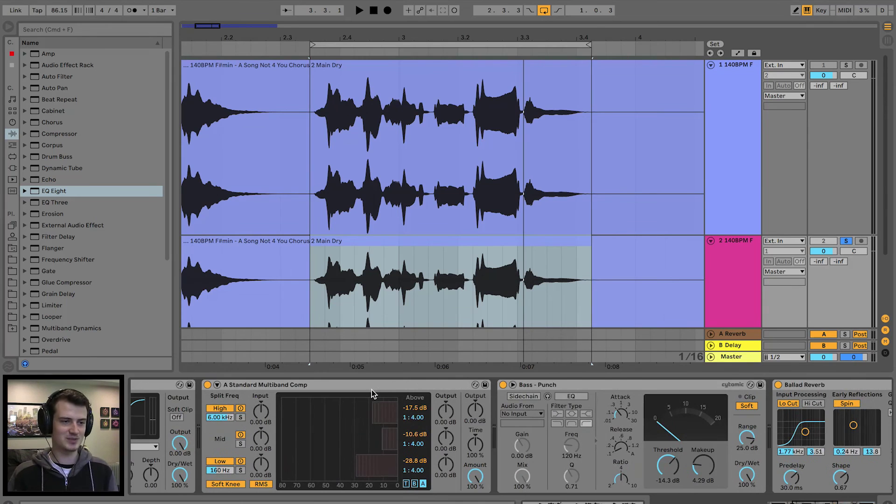
pyautogui.hscroll(10, 652, 391)
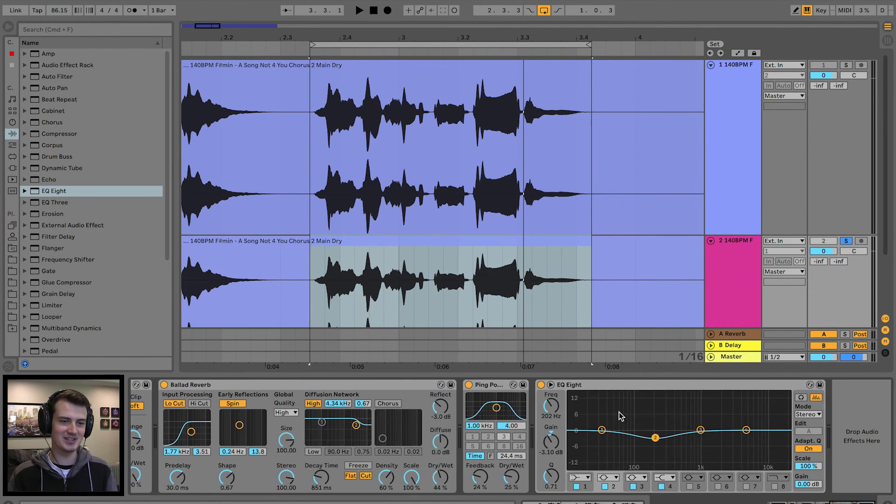
pyautogui.click(586, 479)
pyautogui.click(579, 486)
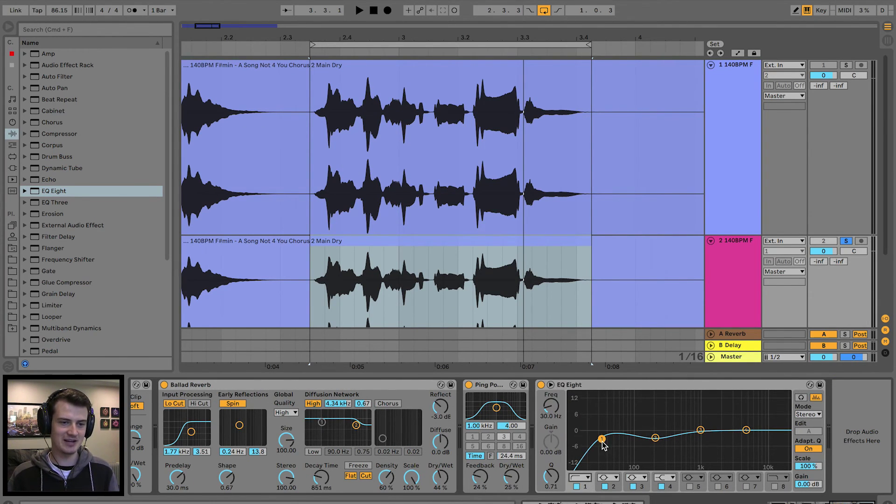
pyautogui.moveTo(615, 438); pyautogui.dragTo(641, 437)
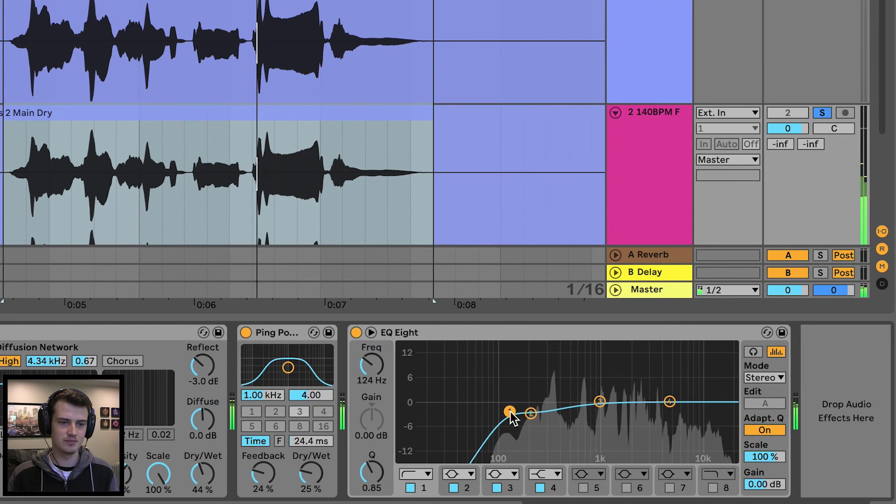
# Move band 2 of the final EQ Eight slightly higher in frequency and use band 3 for a slight boost at about 11 kHz.
pyautogui.moveTo(531, 413)
pyautogui.mouseDown()
pyautogui.moveTo(564, 373)
pyautogui.moveTo(609, 364)
pyautogui.moveTo(544, 413)
pyautogui.mouseUp()
pyautogui.moveTo(600, 401); pyautogui.dragTo(705, 396)
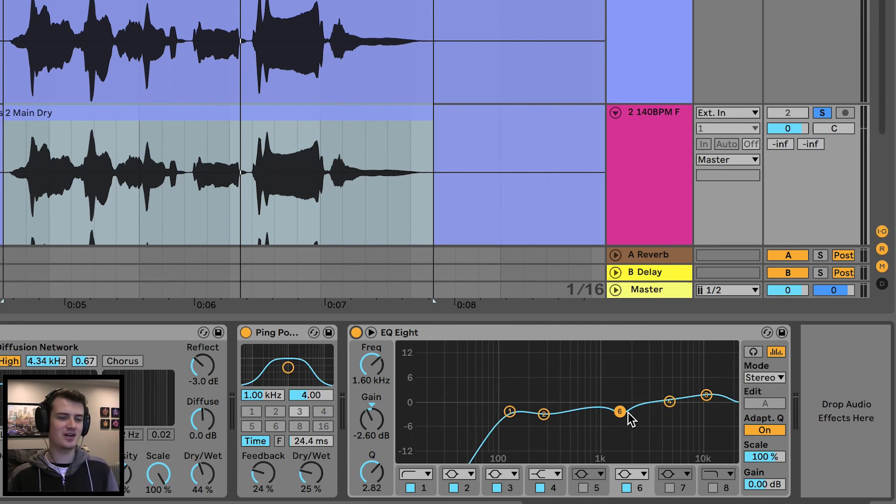
# Compare the playing vocal with the final EQ Eight bypassed and active.
pyautogui.click(355, 332)
pyautogui.press('space')
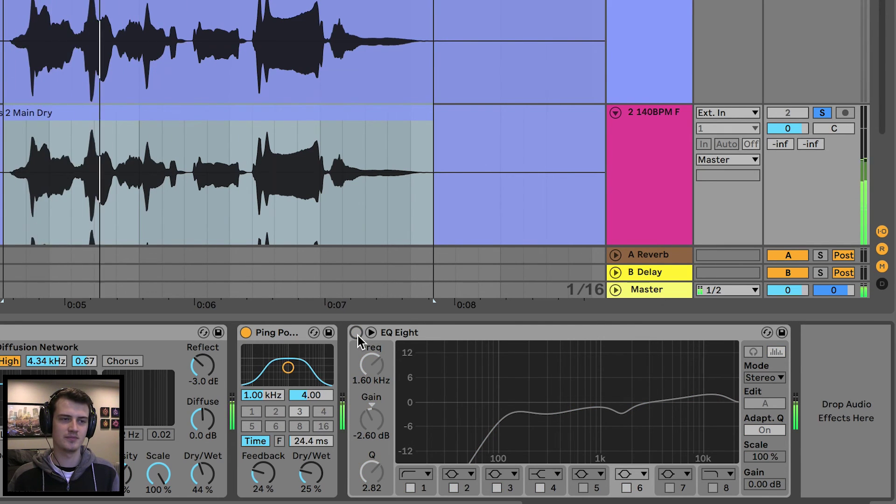
pyautogui.click(357, 333)
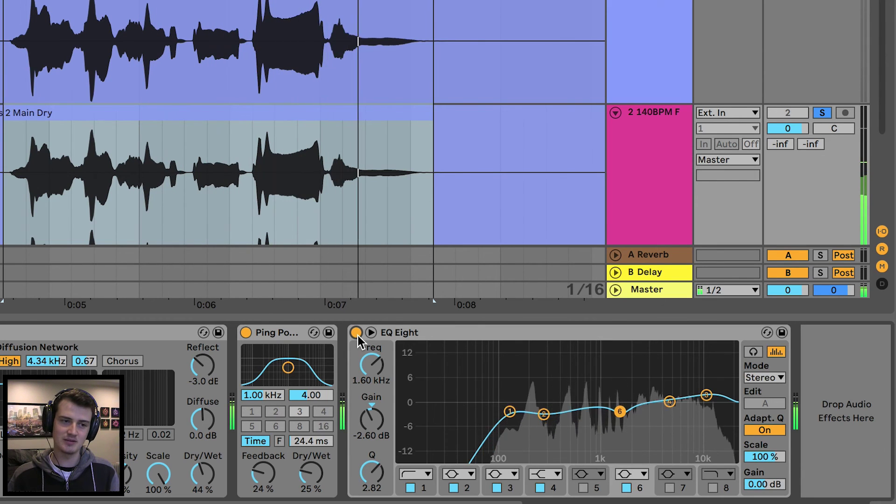
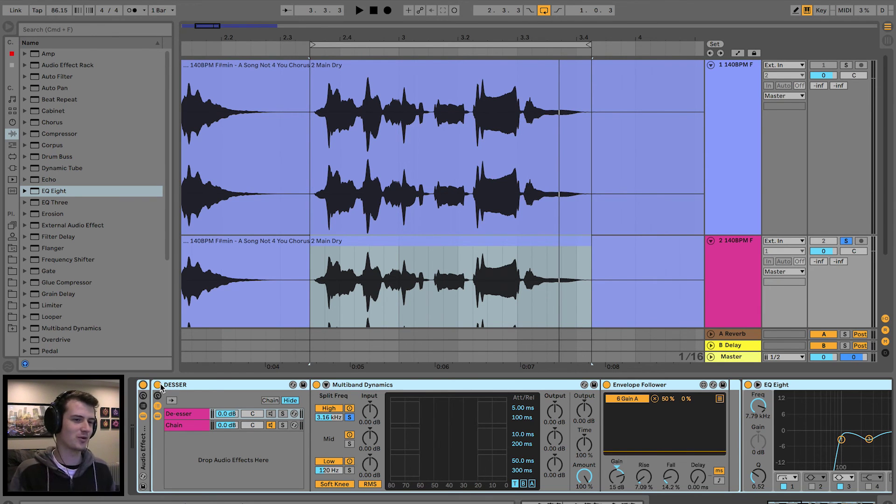
# Compare the looped vocal with the entire effect rack bypassed and active, and stop playback.
pyautogui.hscroll(10, 275, 455)
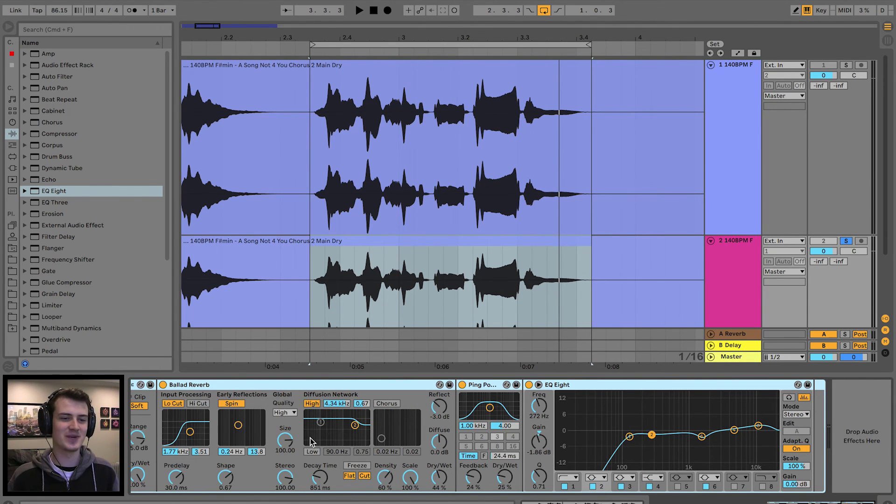
pyautogui.hscroll(-10, 311, 441)
pyautogui.press('space')
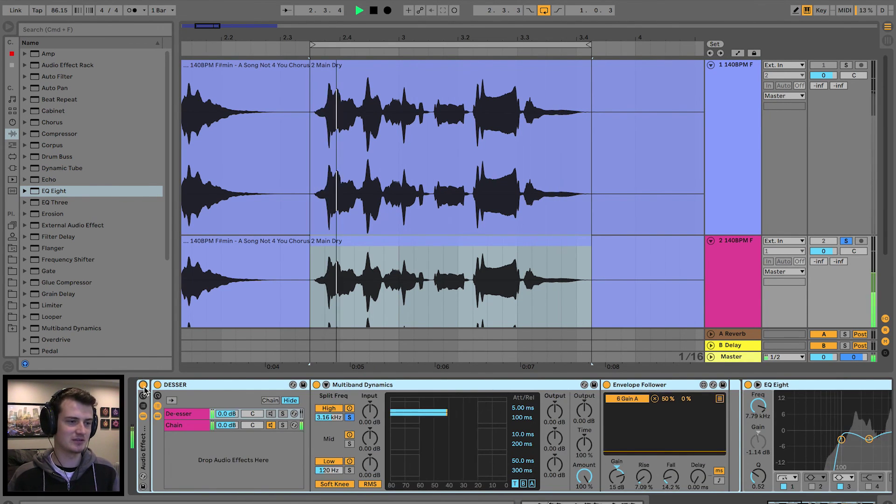
pyautogui.click(143, 386)
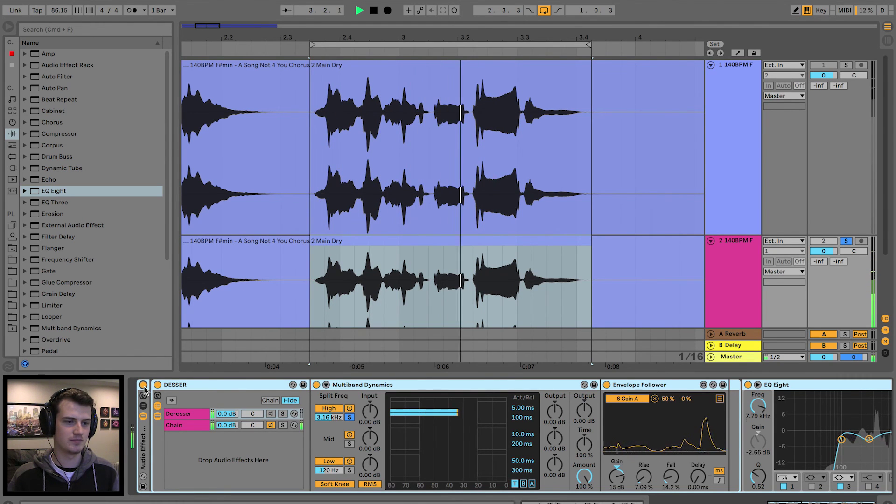
pyautogui.hscroll(10, 286, 412)
pyautogui.press('space')
# Review the second track's full device chain from the de-esser rack through to the final EQ Eight.
pyautogui.hscroll(10, 286, 412)
pyautogui.hscroll(-10, 284, 407)
pyautogui.hscroll(10, 285, 408)
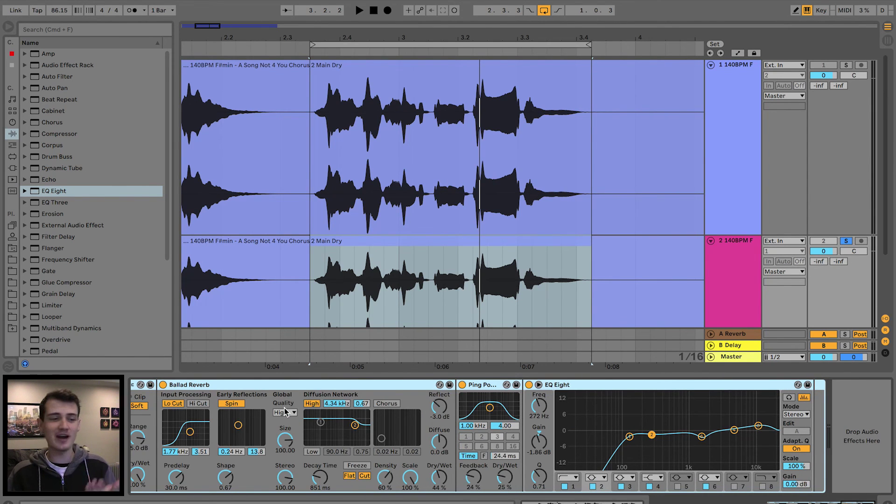
pyautogui.hscroll(-10, 284, 408)
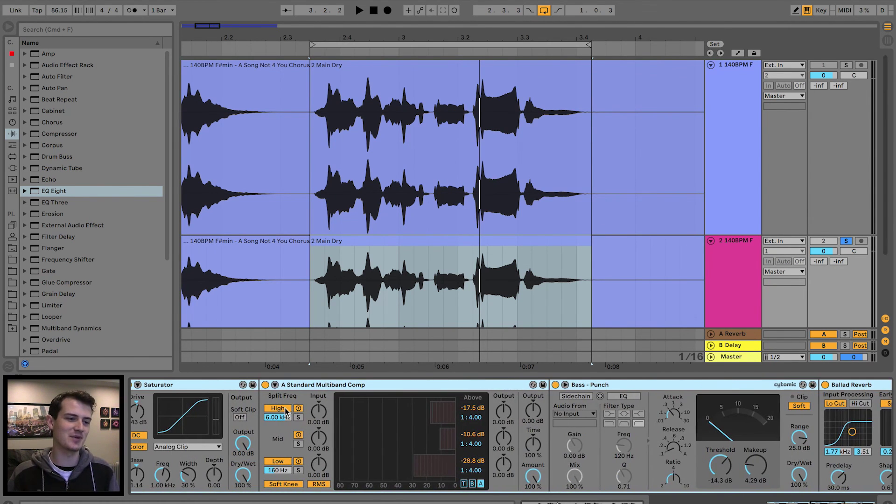
pyautogui.hscroll(-10, 286, 412)
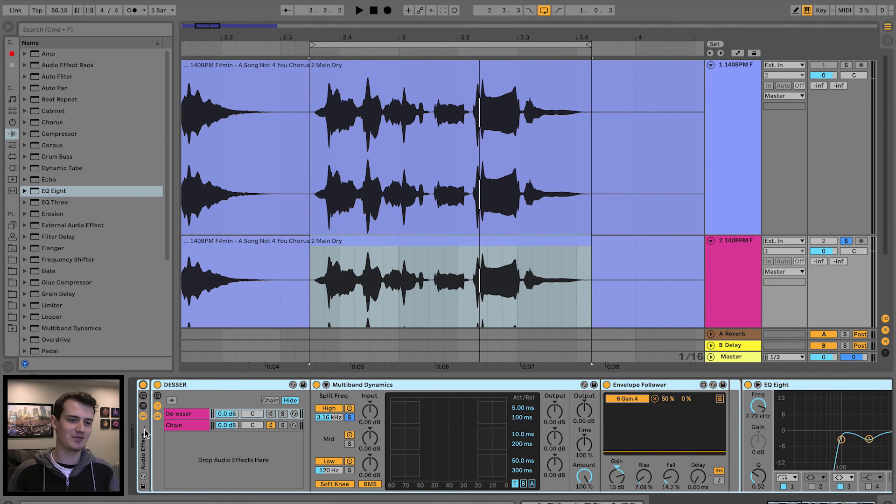
pyautogui.hscroll(10, 146, 433)
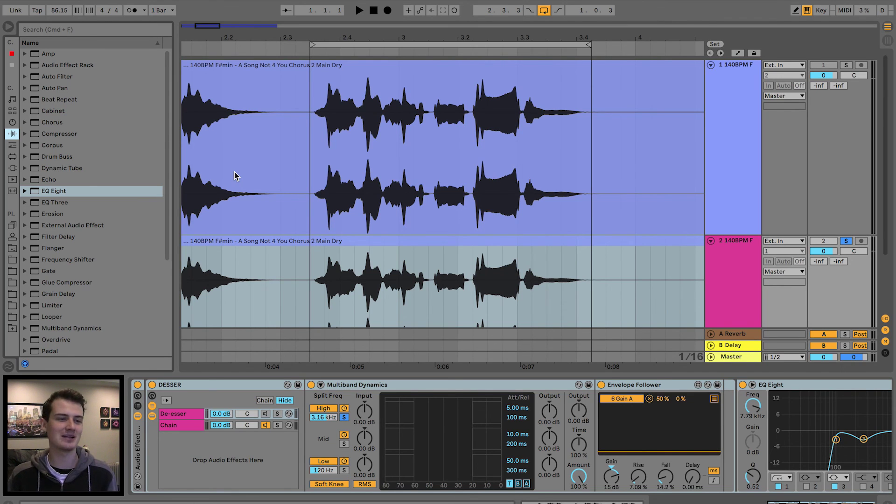
pyautogui.click(25, 134)
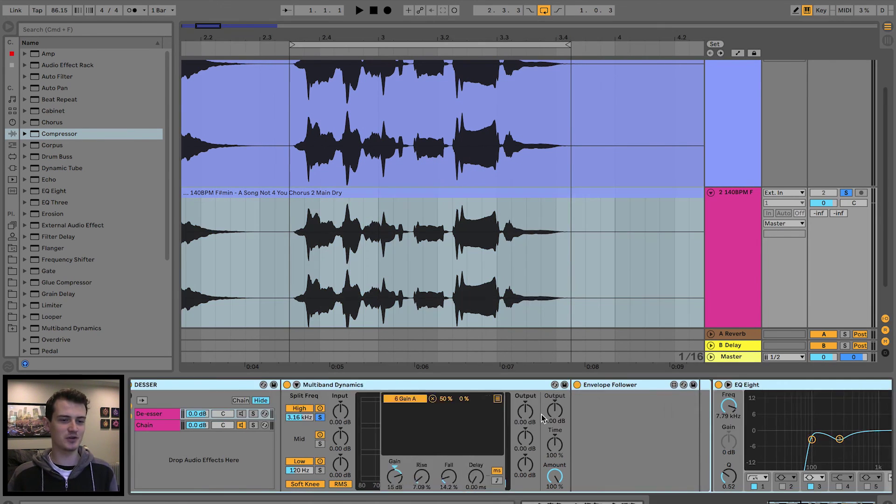
# Lower band 2 of the final EQ Eight to a 4.09 dB cut at 267 Hz.
pyautogui.hscroll(5, 530, 410)
pyautogui.hscroll(-2, 513, 457)
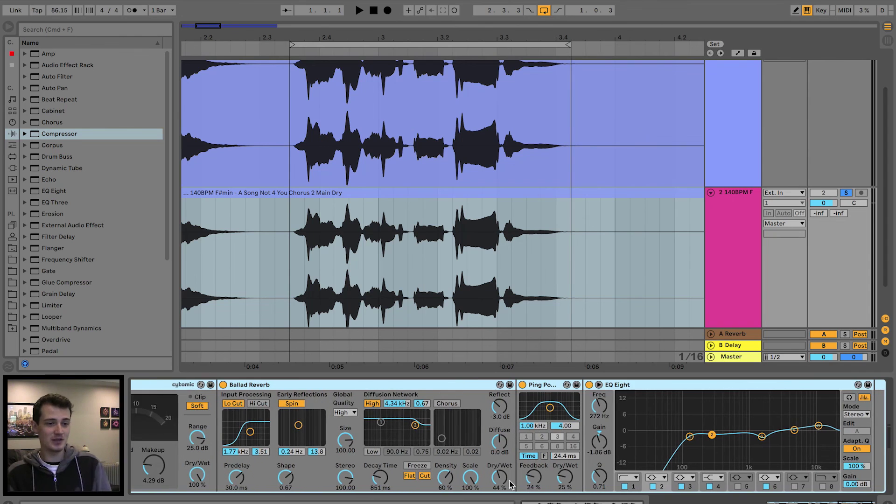
pyautogui.hscroll(-5, 443, 467)
pyautogui.hscroll(6, 413, 453)
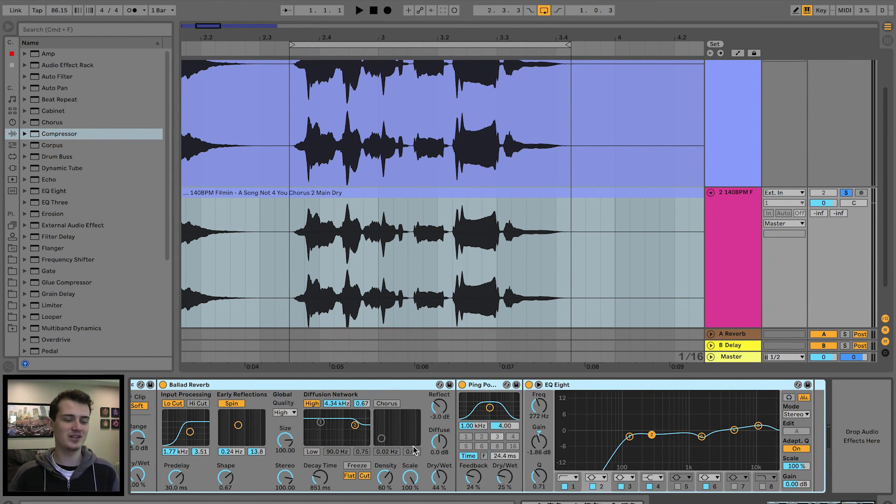
pyautogui.moveTo(651, 435); pyautogui.dragTo(651, 440)
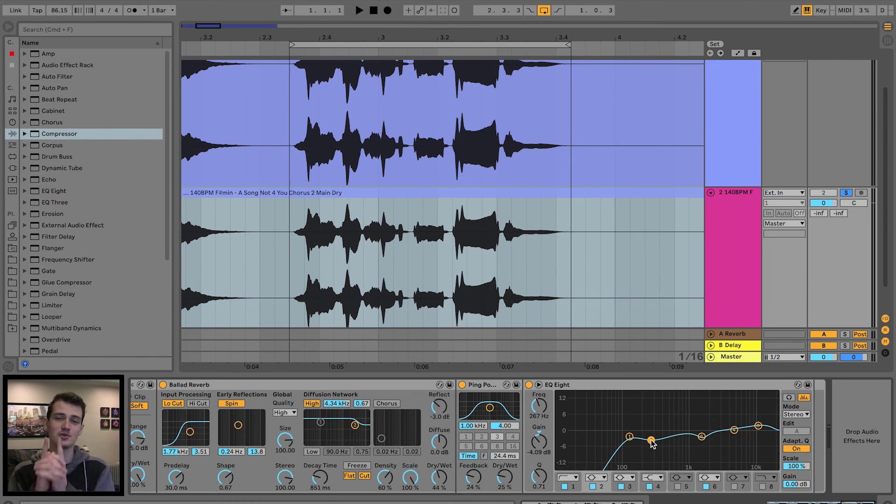
pyautogui.hscroll(-10, 469, 413)
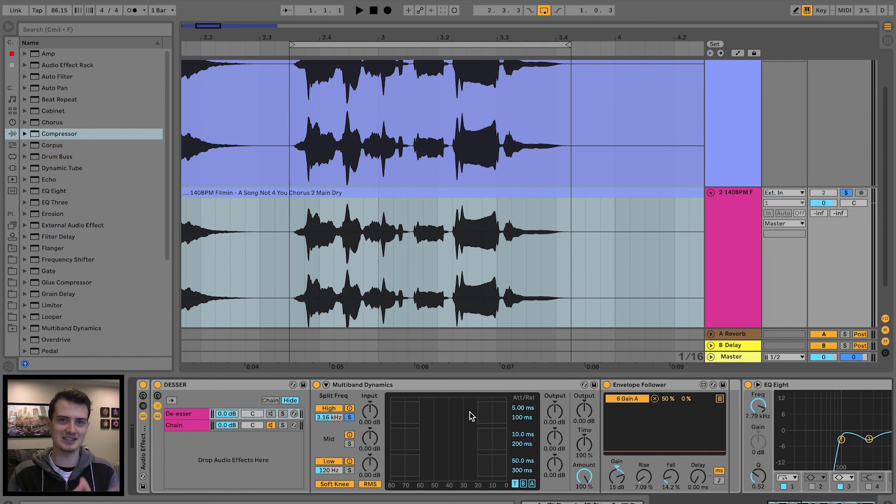